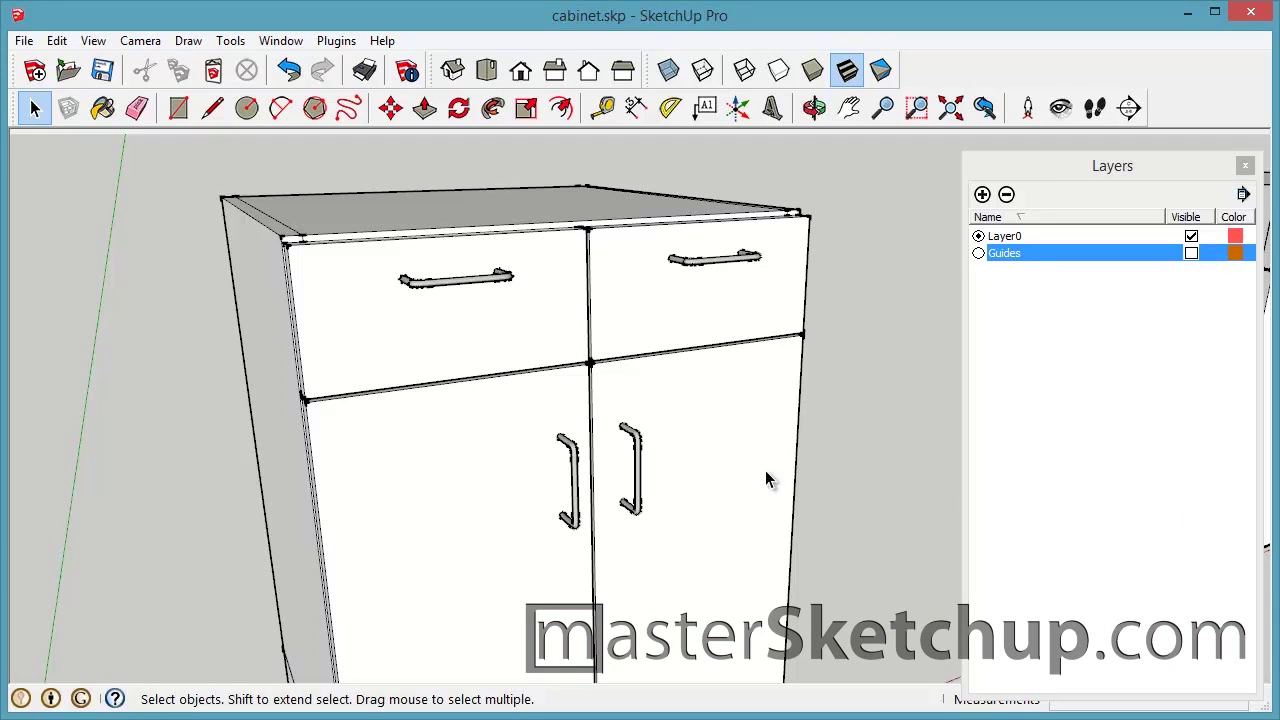
# Orbit to a frontal view of the cabinet and make the Guides layer visible.
pyautogui.moveTo(766, 474)
pyautogui.mouseDown()
pyautogui.moveTo(640, 483)
pyautogui.moveTo(720, 486)
pyautogui.moveTo(777, 457)
pyautogui.moveTo(816, 475)
pyautogui.moveTo(793, 482)
pyautogui.mouseUp()
pyautogui.press('space')
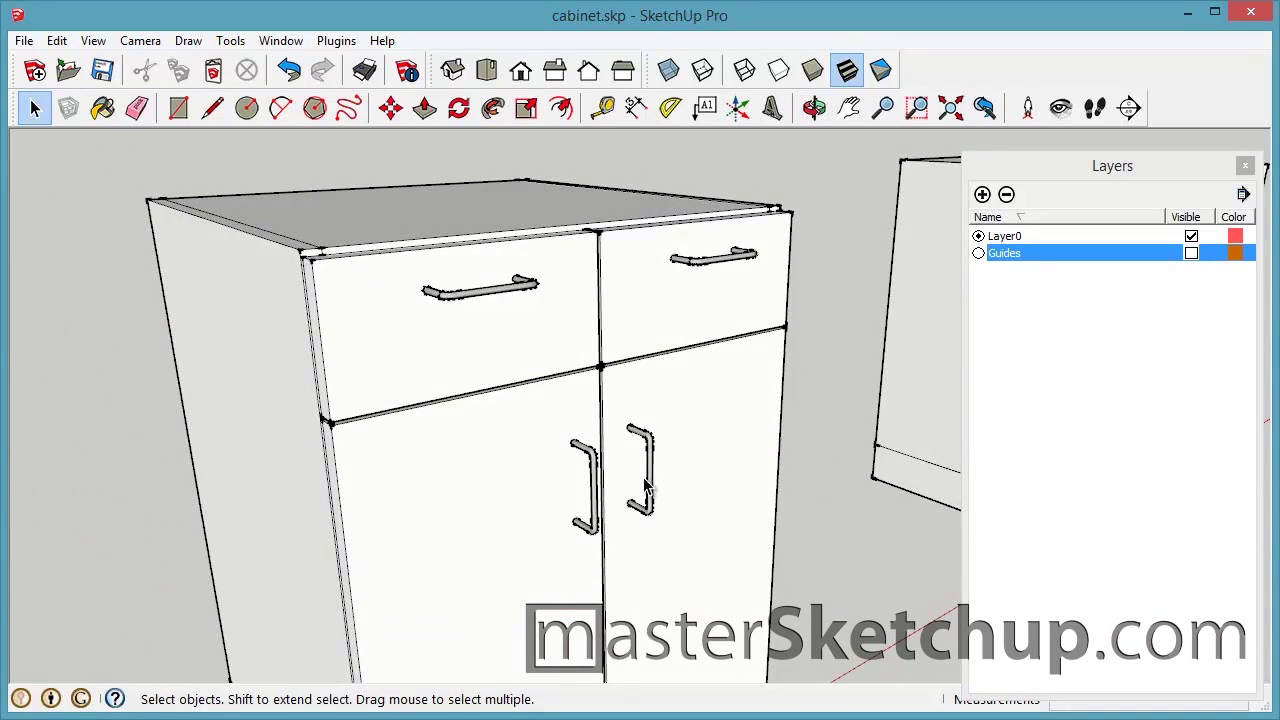
pyautogui.scroll(4, 645, 485)
pyautogui.scroll(-4, 598, 517)
pyautogui.moveTo(713, 466); pyautogui.dragTo(603, 448, button='middle')
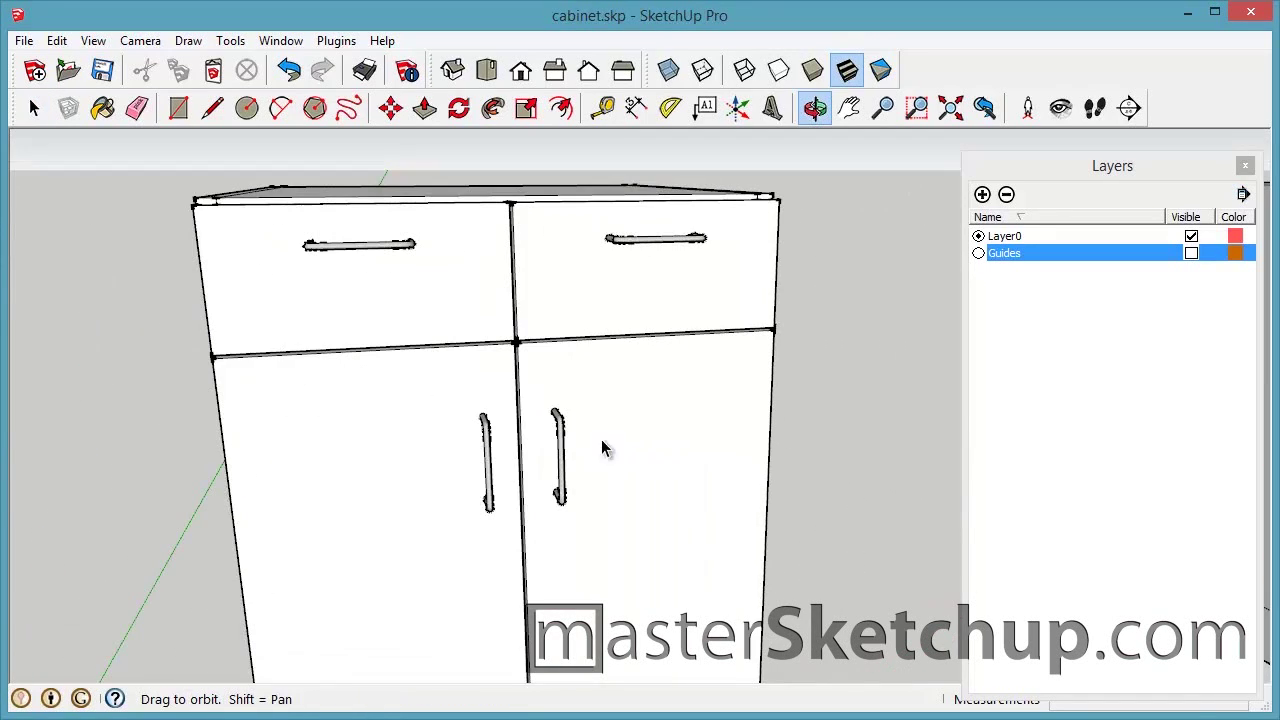
pyautogui.click(1191, 254)
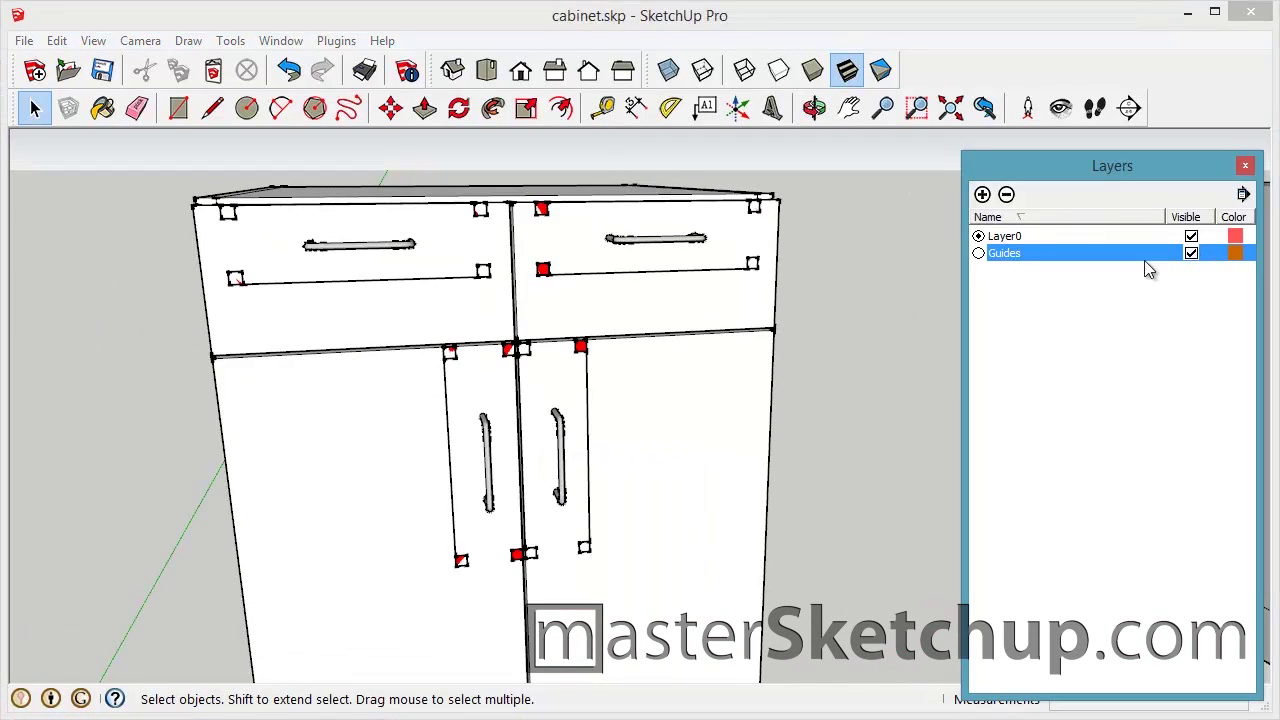
# Move the left door's handle component about 3 to the left, then hide the Guides layer.
pyautogui.moveTo(1095, 176); pyautogui.dragTo(1066, 168)
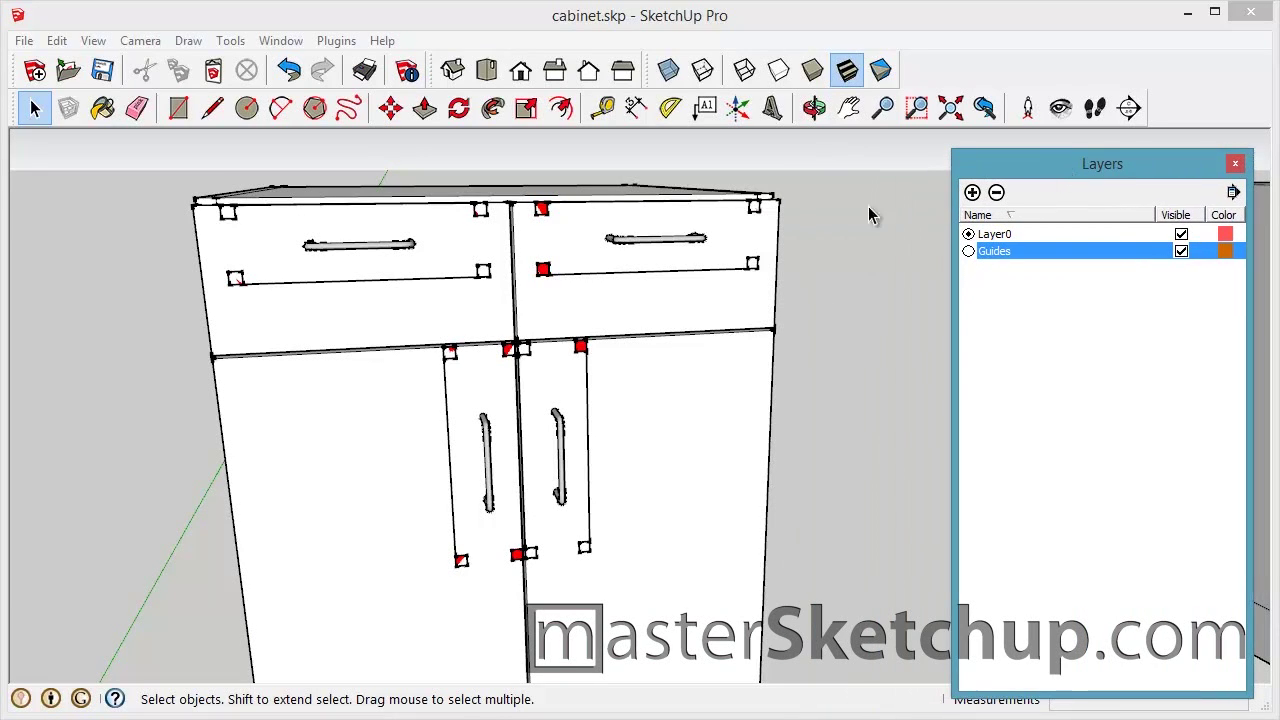
pyautogui.click(487, 450)
pyautogui.scroll(3, 462, 452)
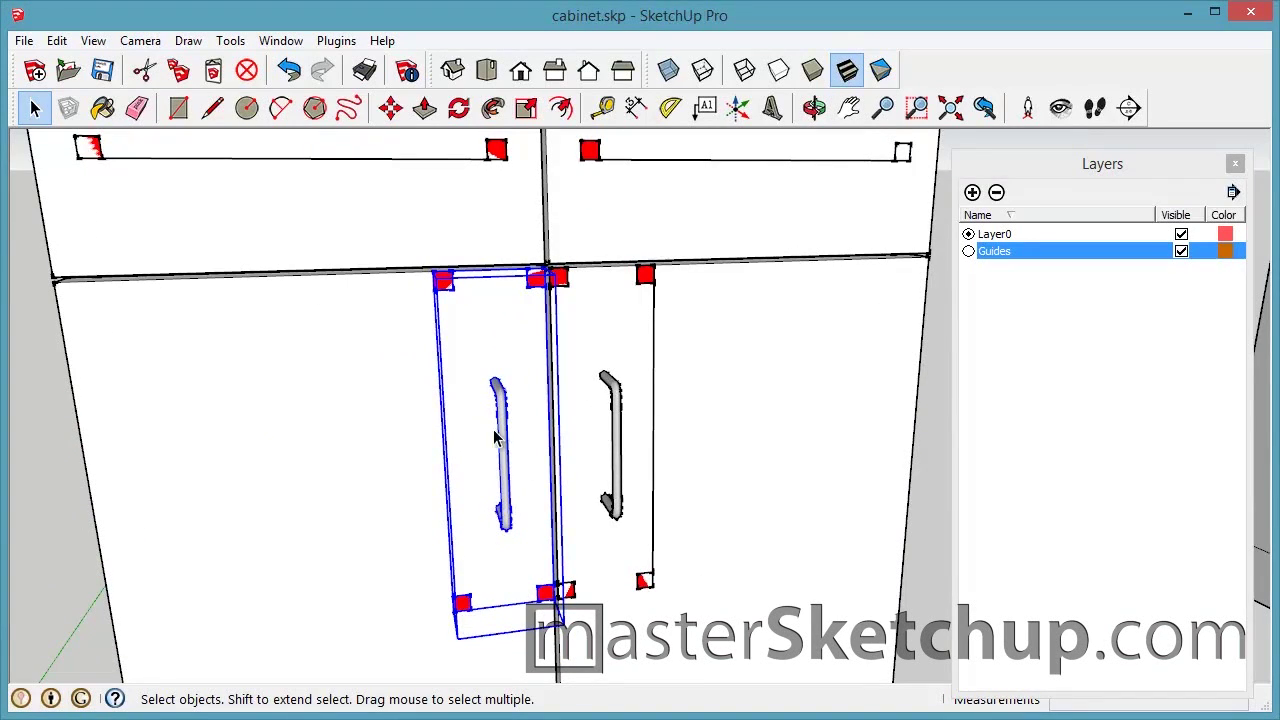
pyautogui.press('m')
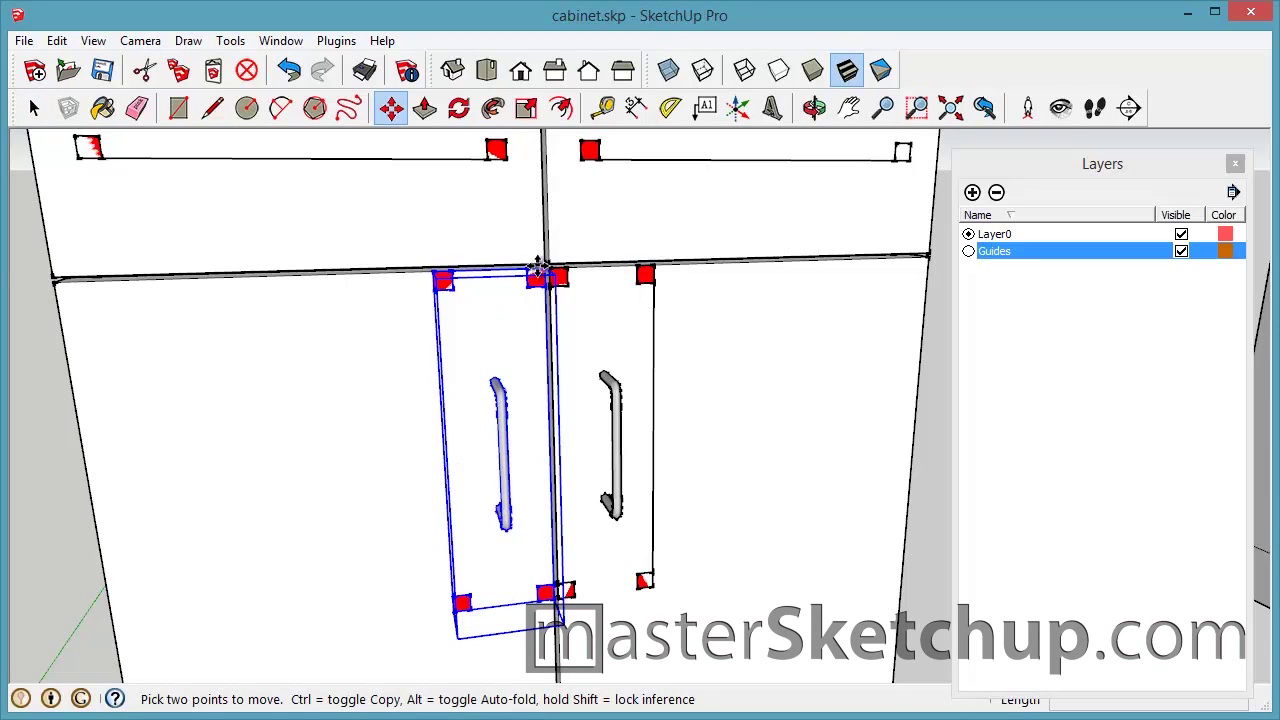
pyautogui.click(545, 272)
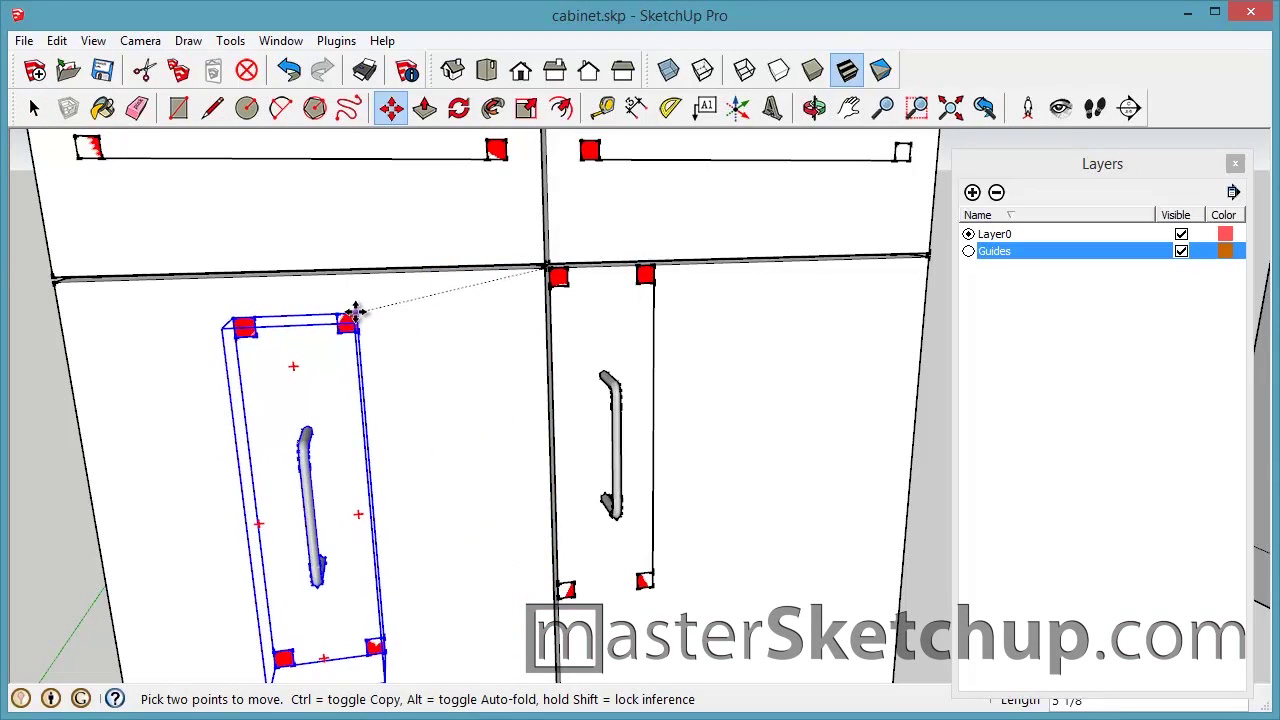
pyautogui.click(360, 305)
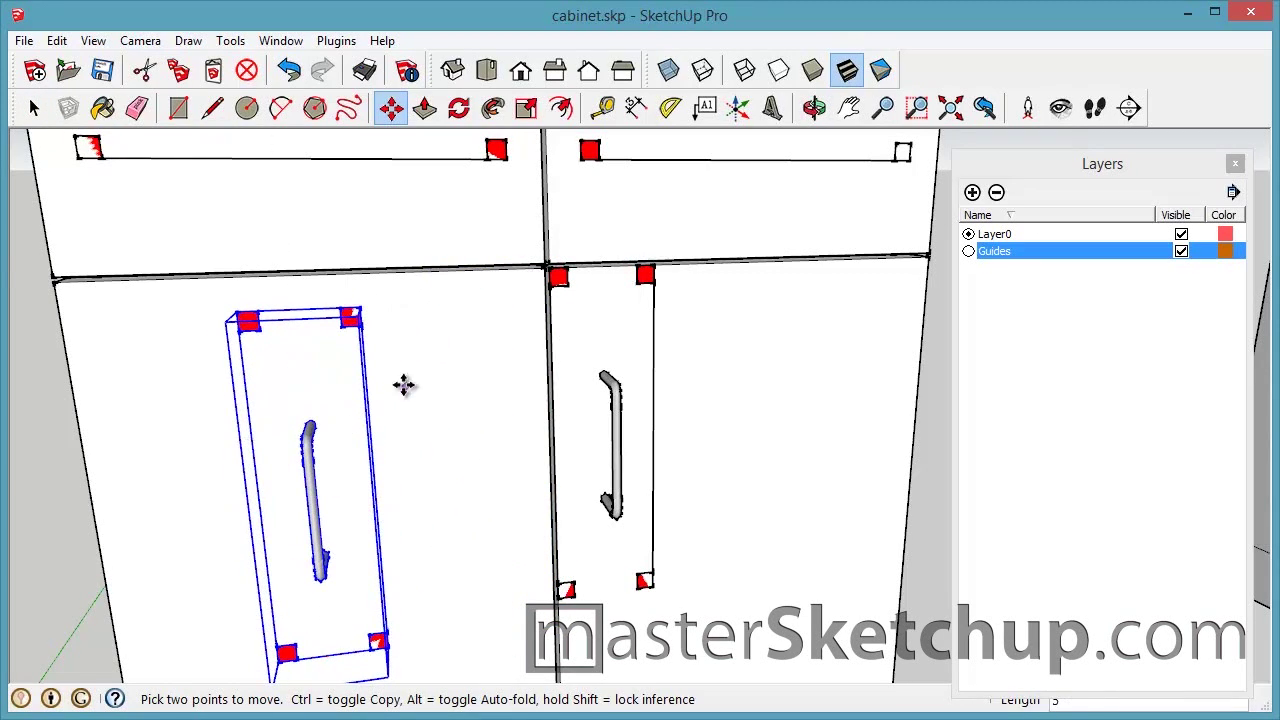
pyautogui.click(1181, 252)
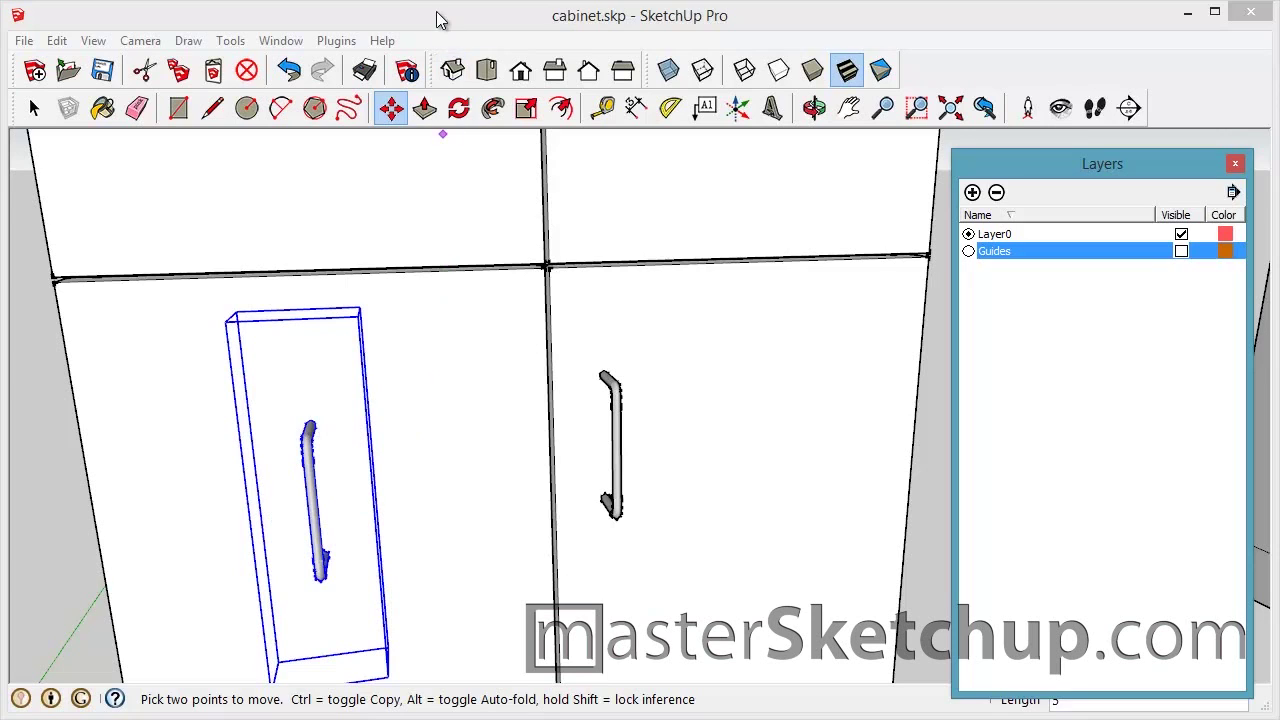
# Snap the left handle's top onto the rail and centre post corner.
pyautogui.scroll(5, 306, 457)
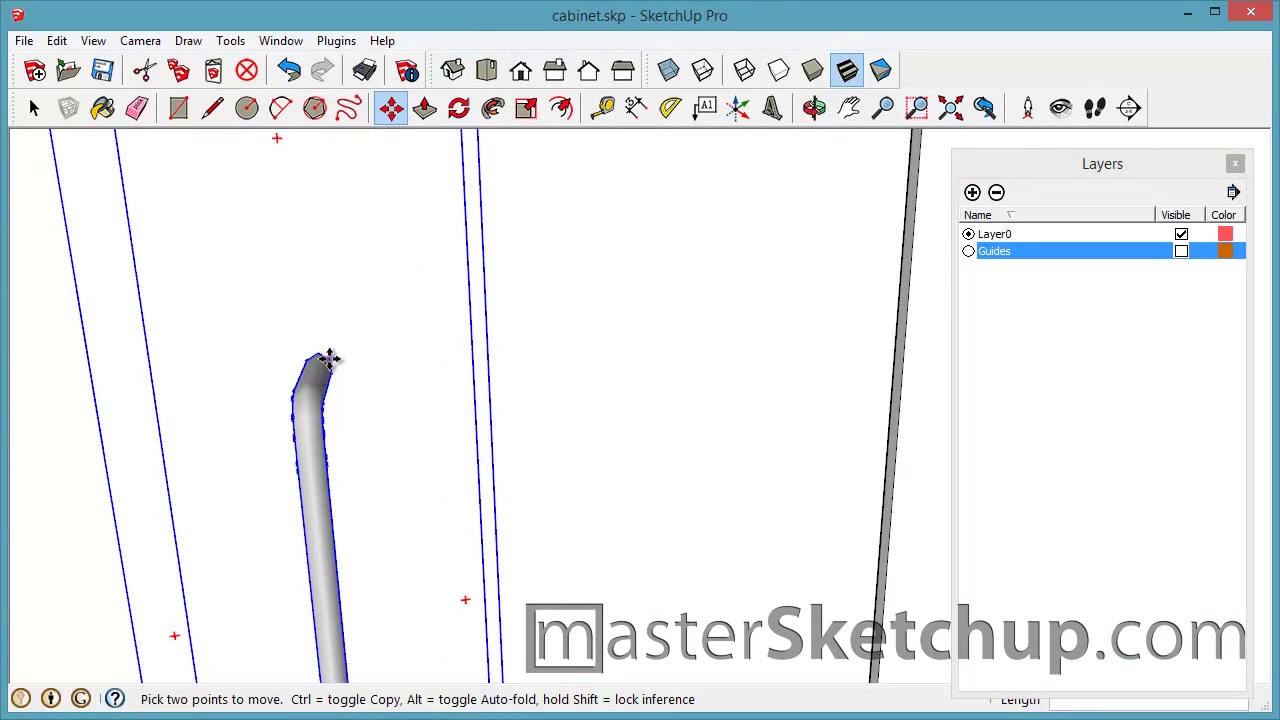
pyautogui.click(317, 357)
pyautogui.scroll(-5, 286, 460)
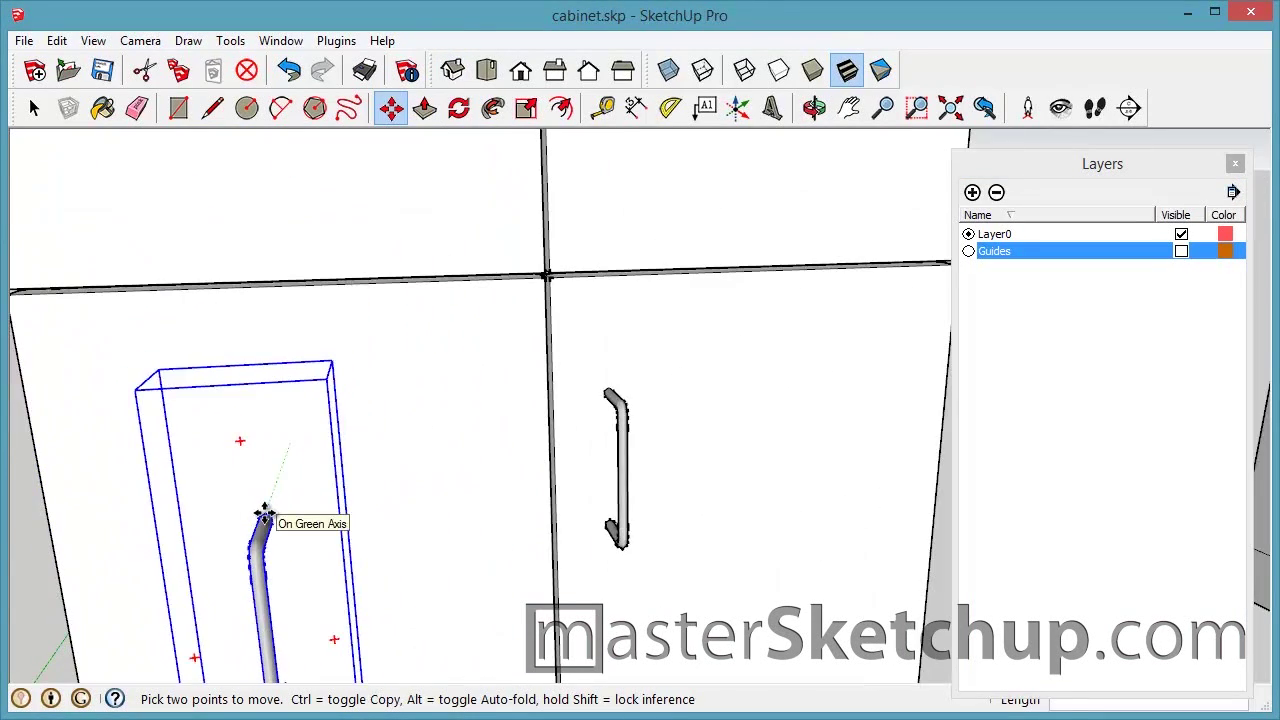
pyautogui.scroll(5, 517, 306)
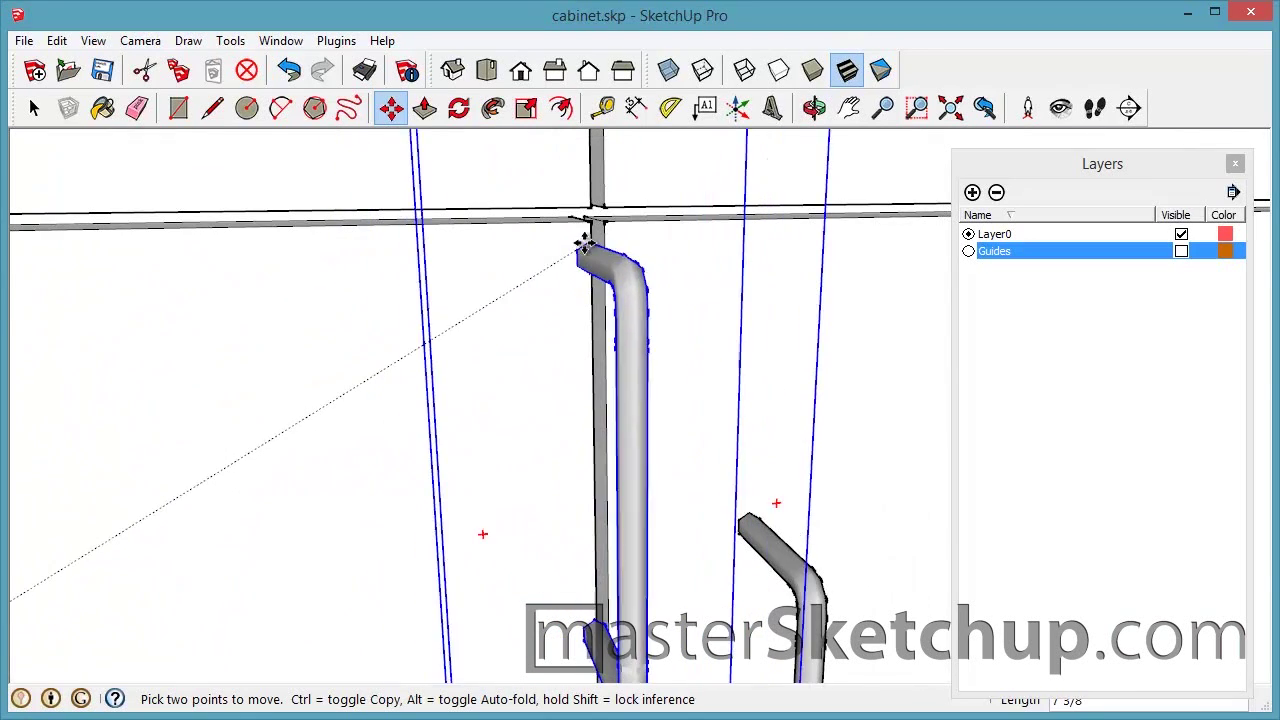
pyautogui.moveTo(534, 284); pyautogui.dragTo(410, 343, button='middle')
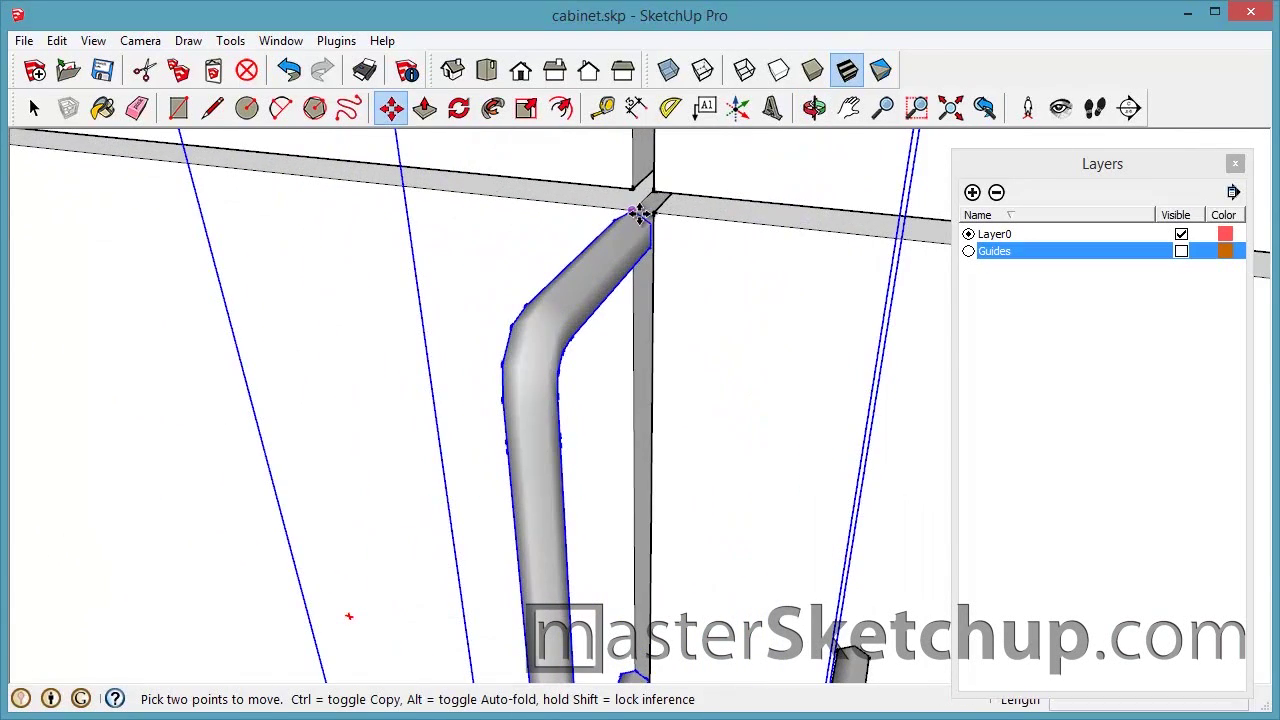
pyautogui.click(627, 213)
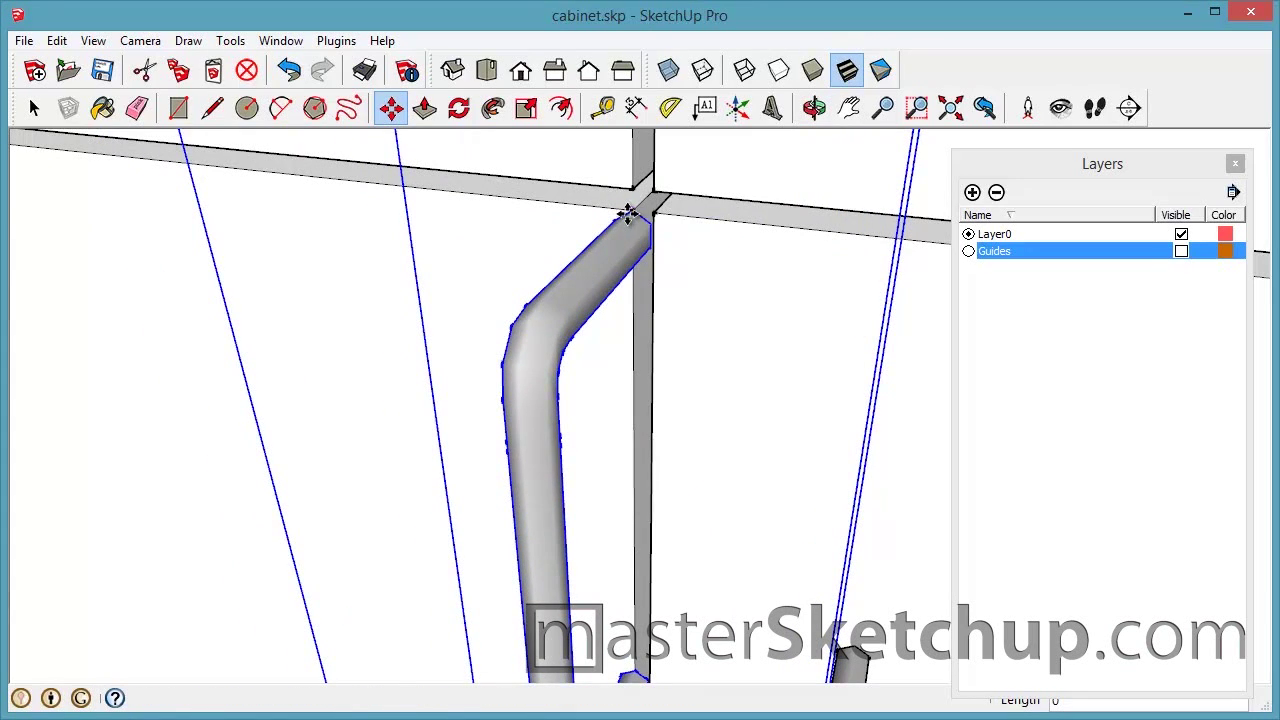
pyautogui.scroll(-3, 749, 240)
pyautogui.moveTo(583, 377); pyautogui.dragTo(674, 369, button='middle')
pyautogui.scroll(-2, 678, 455)
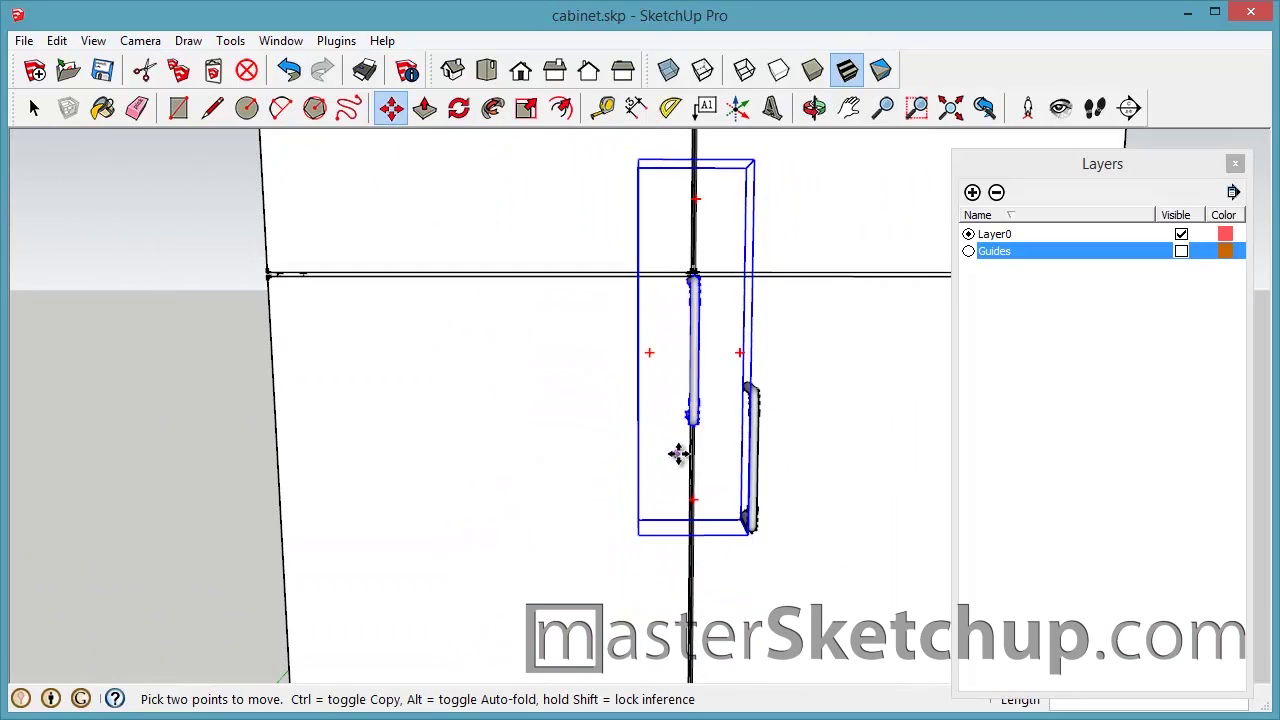
# Move the handle left by an exact 1.5 offset from the centre seam.
pyautogui.click(617, 432)
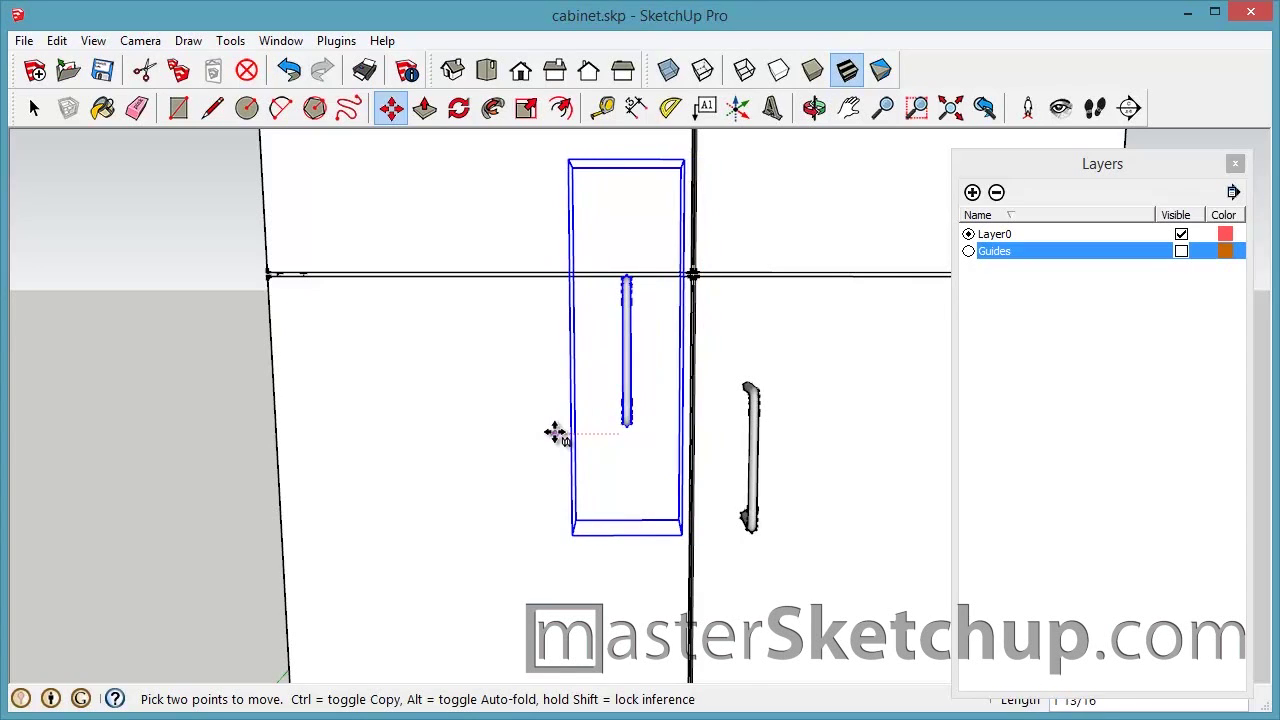
pyautogui.click(551, 434)
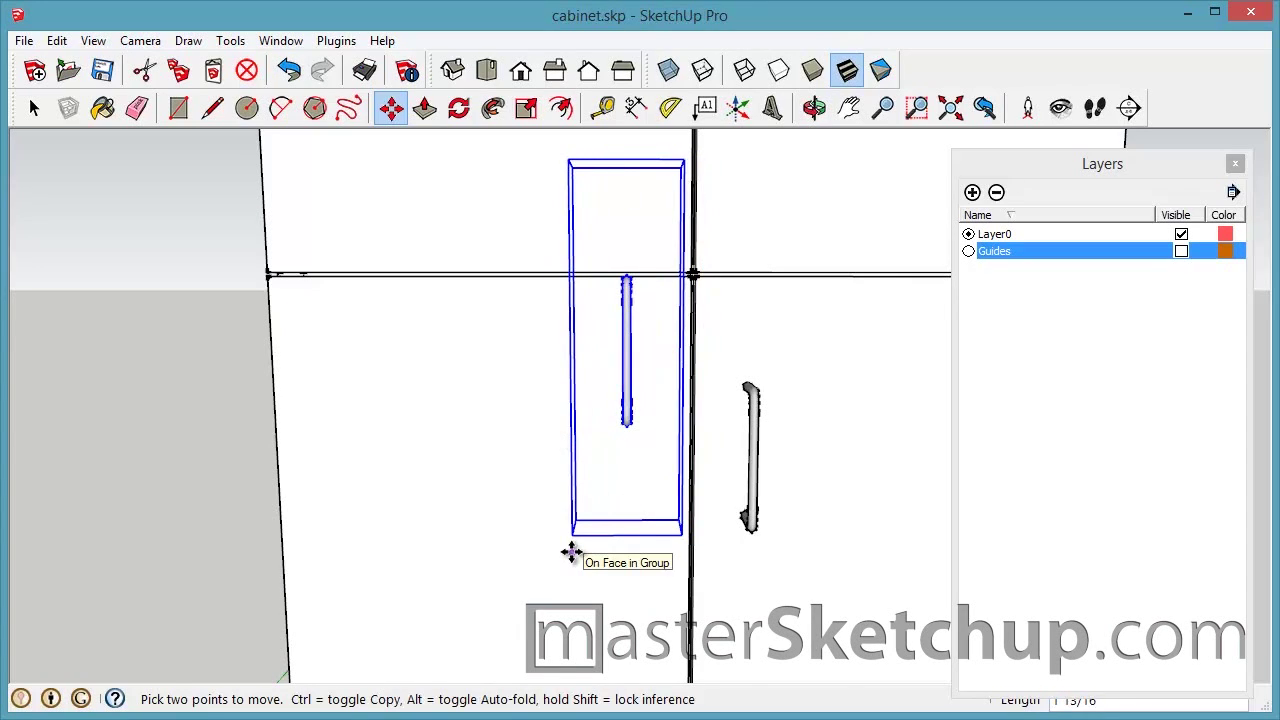
pyautogui.press('Return')
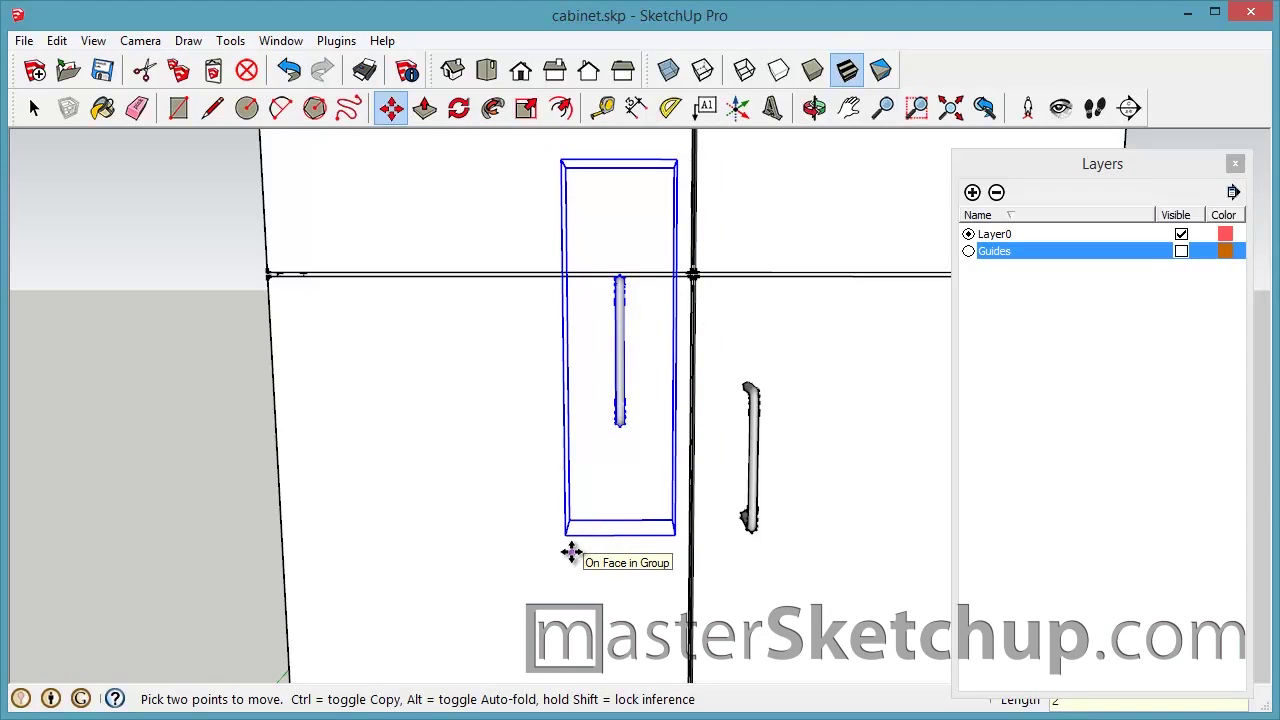
pyautogui.write('1.5')
pyautogui.press('Return')
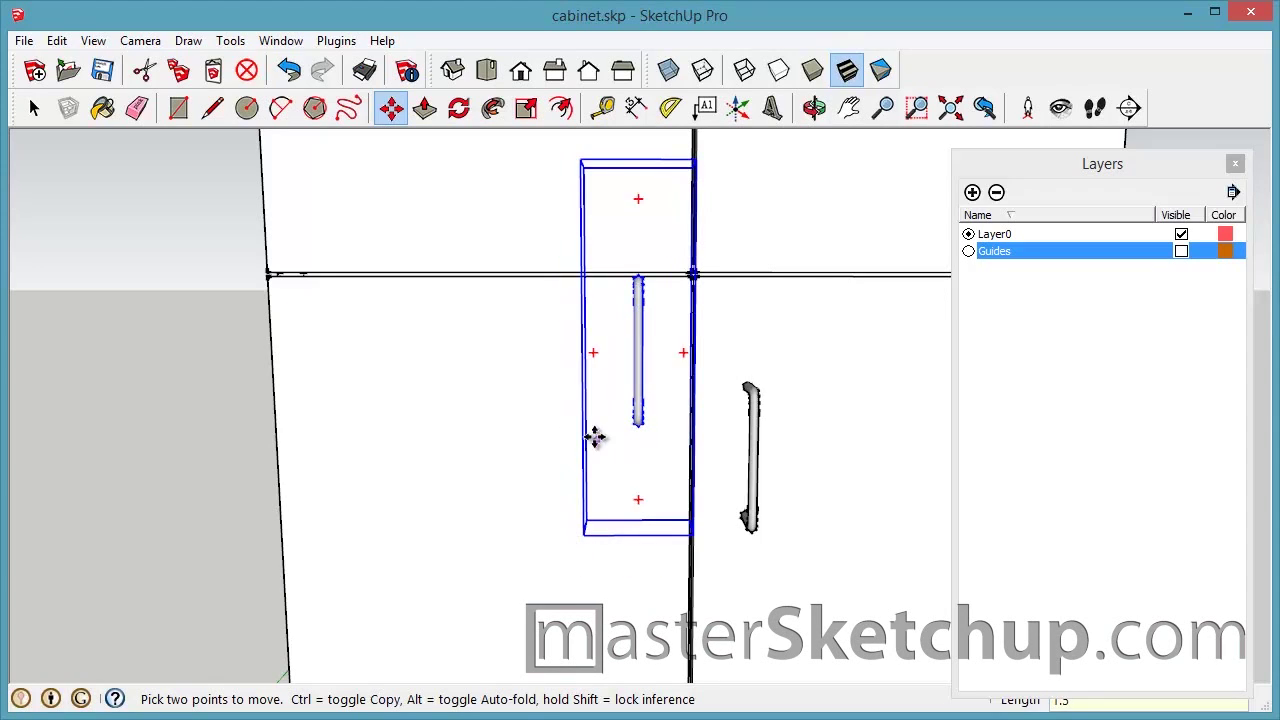
# Move the handle 3 below the rail, orbit to check it, and show the Guides layer.
pyautogui.click(504, 368)
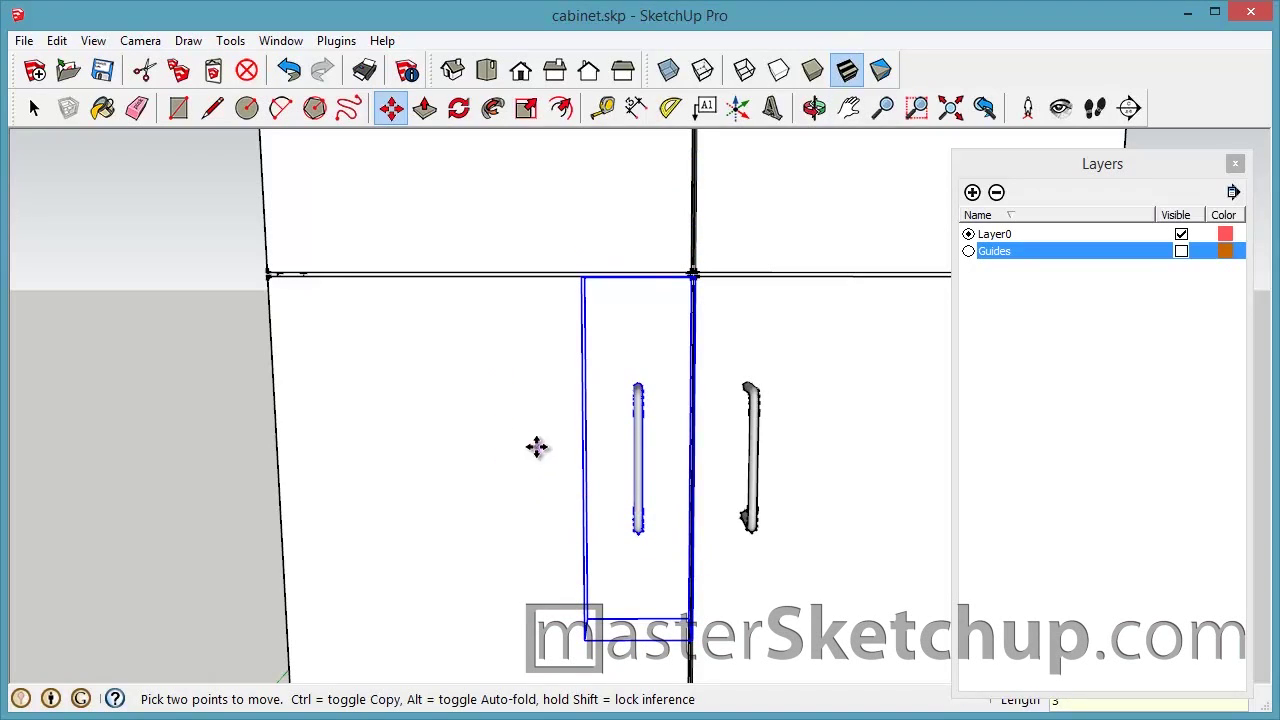
pyautogui.moveTo(537, 446); pyautogui.dragTo(427, 510, button='middle')
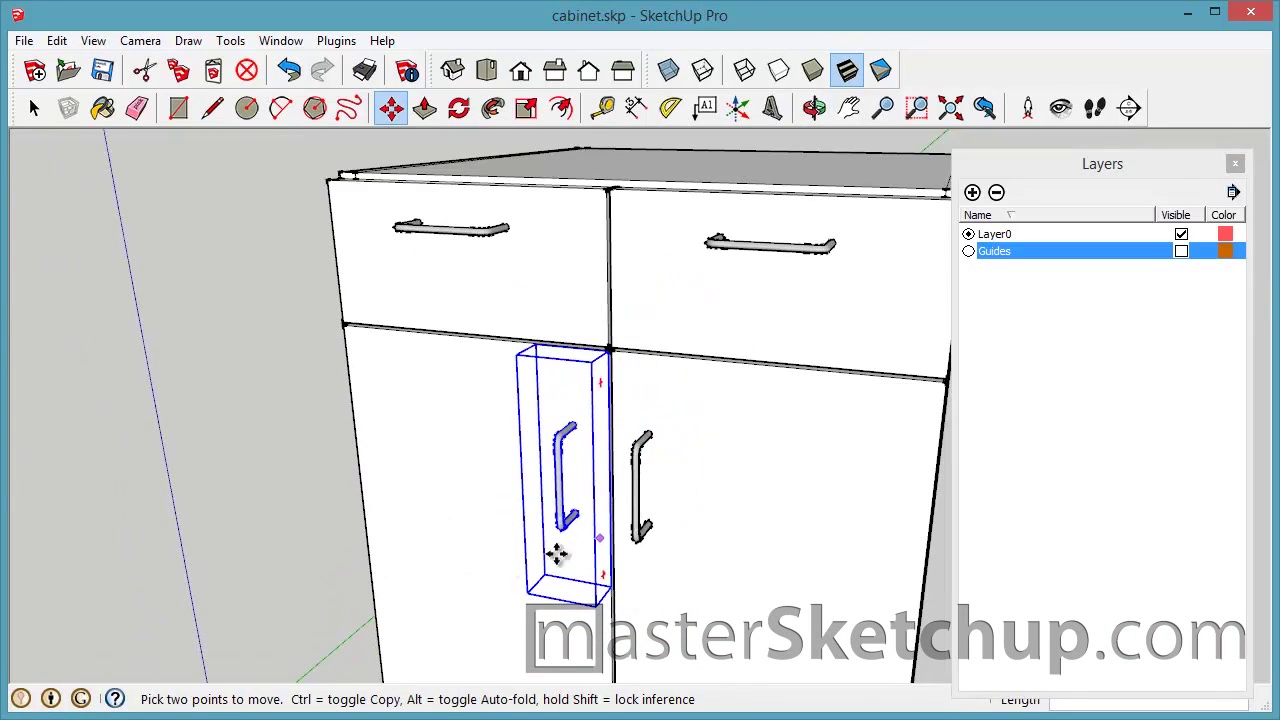
pyautogui.scroll(-4, 476, 451)
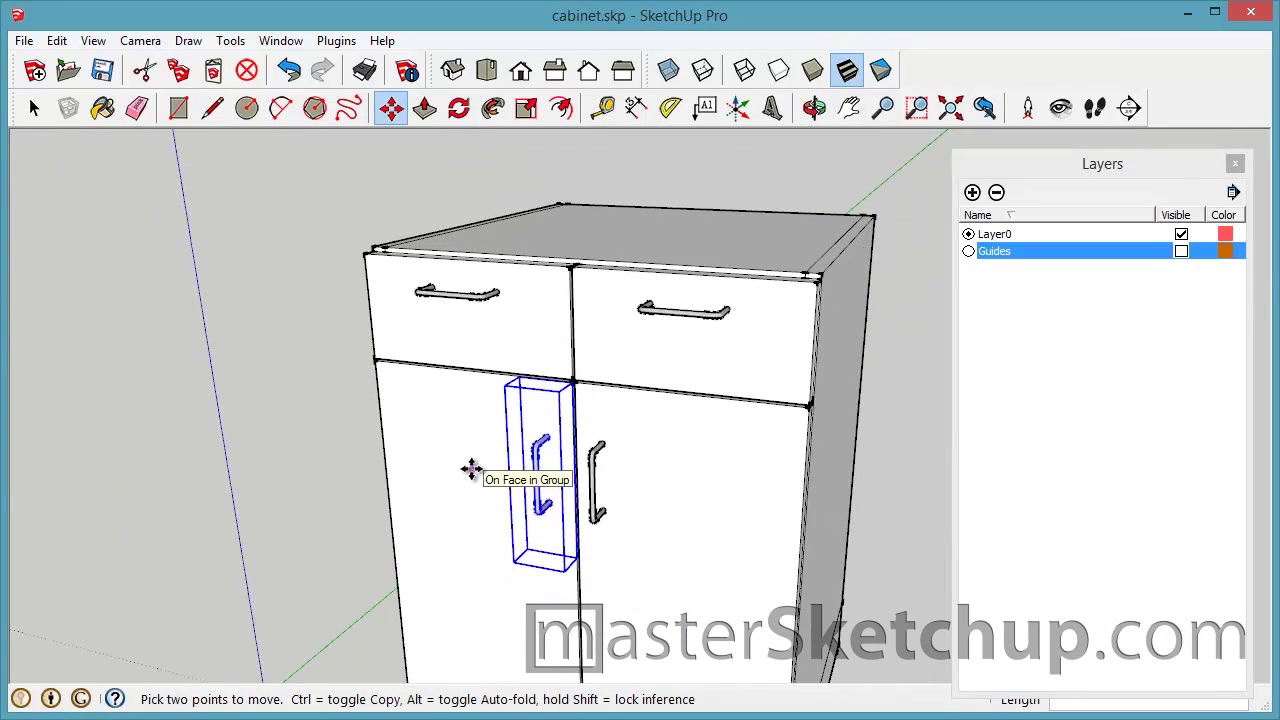
pyautogui.moveTo(682, 430); pyautogui.dragTo(551, 472, button='middle')
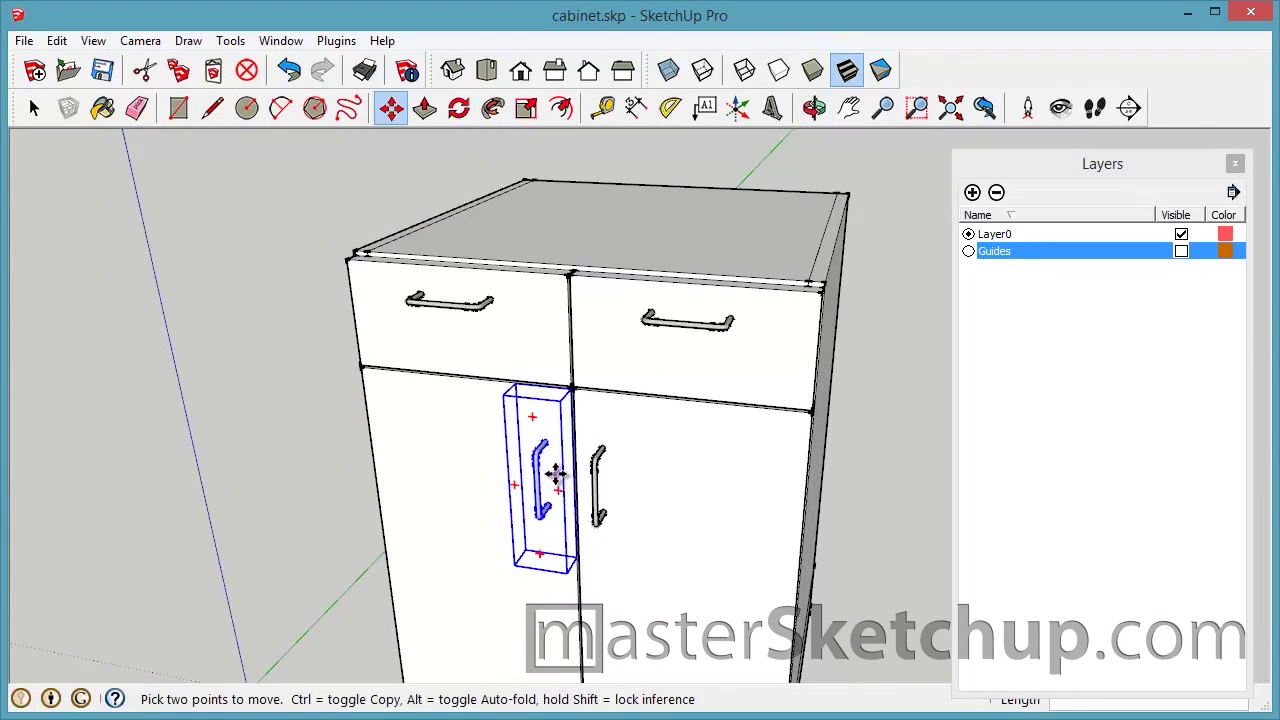
pyautogui.scroll(4, 550, 488)
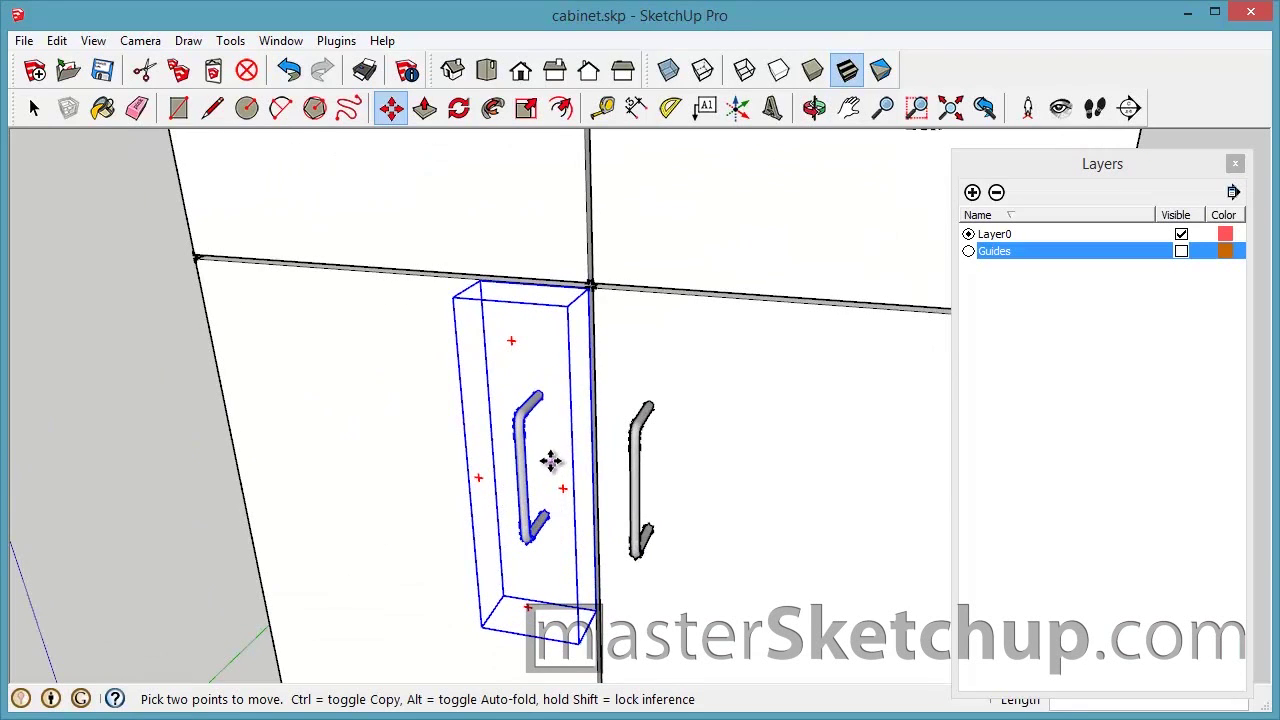
pyautogui.moveTo(417, 428); pyautogui.dragTo(593, 368, button='middle')
pyautogui.click(1181, 251)
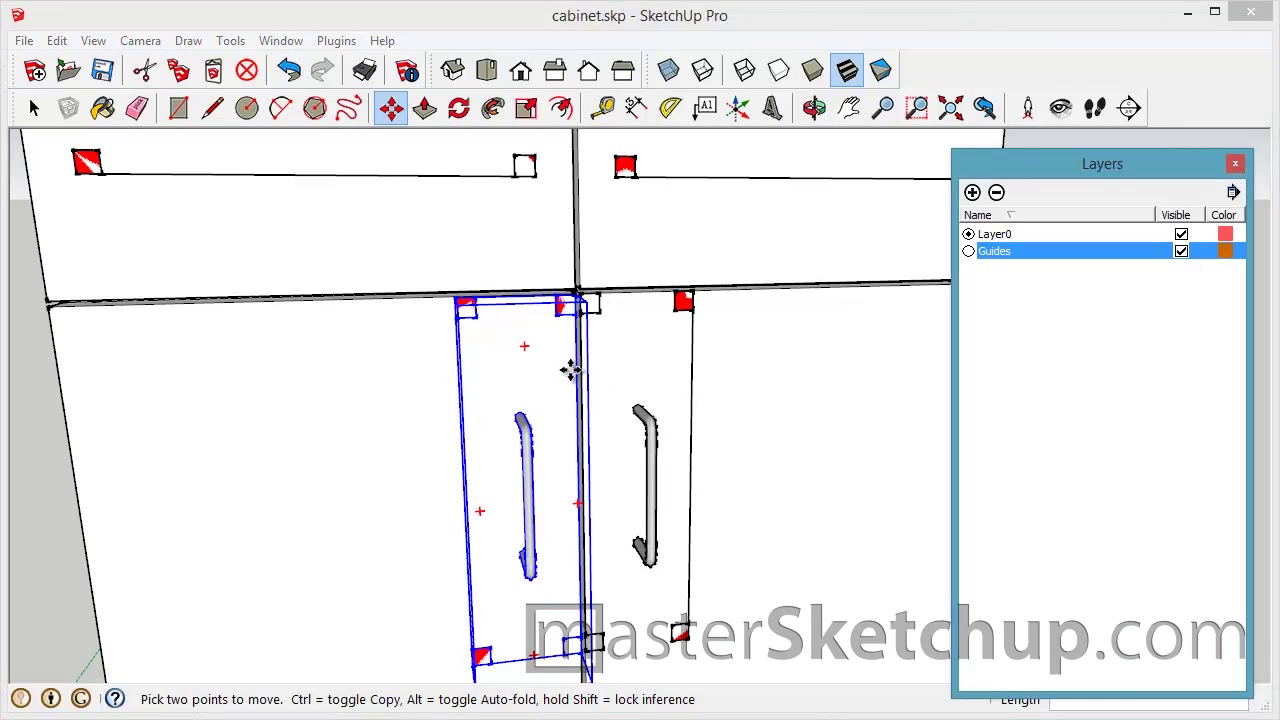
# Reposition the vertical handle until its top corner snaps onto the neighbouring door's top corner.
pyautogui.click(569, 367)
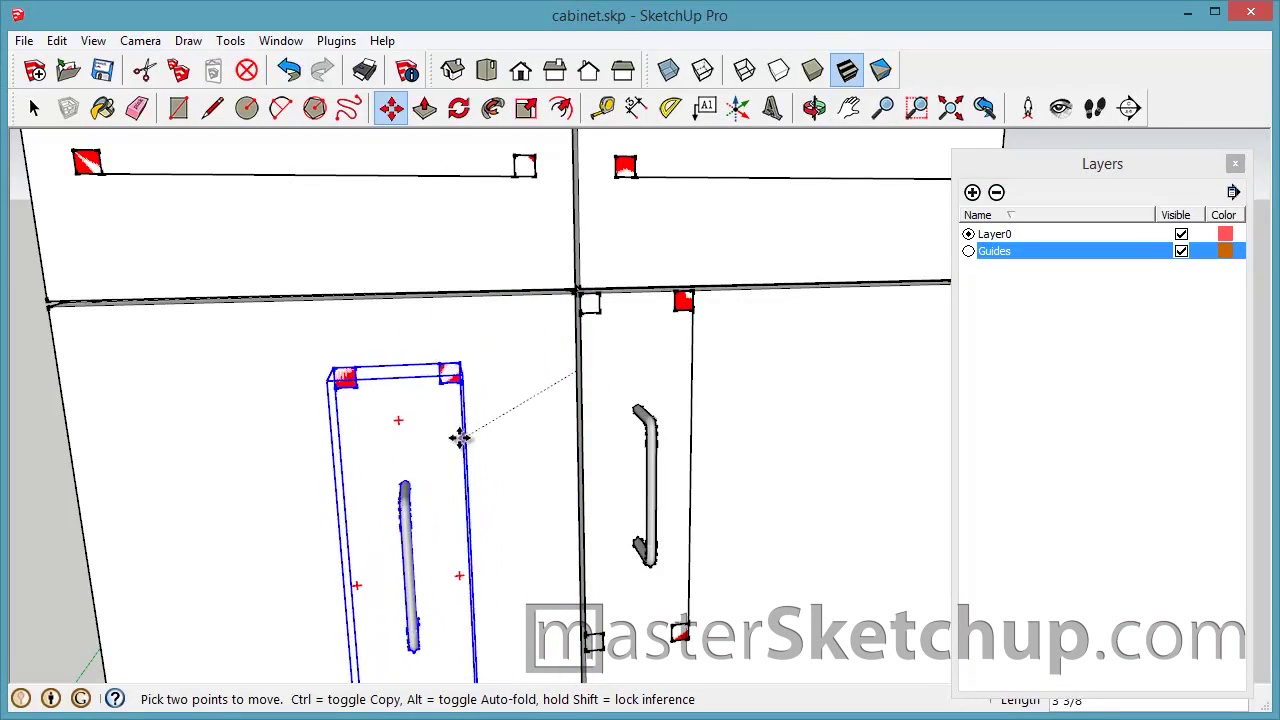
pyautogui.click(395, 388)
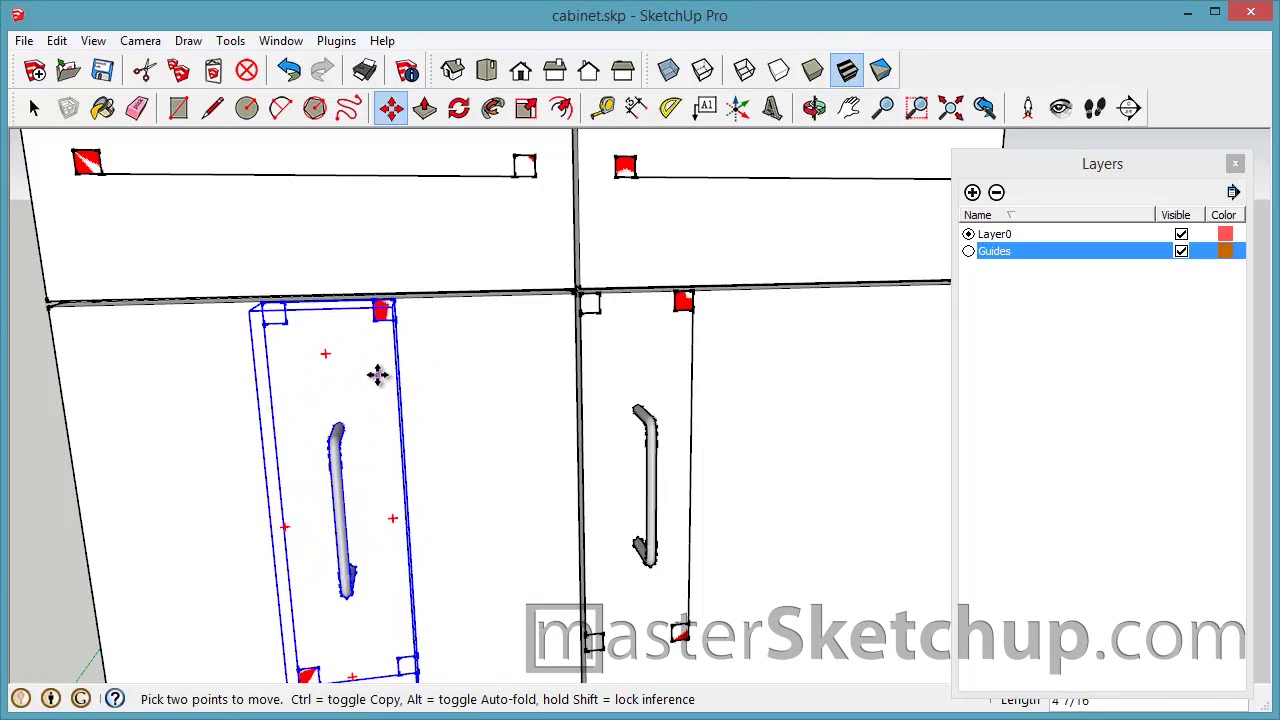
pyautogui.moveTo(449, 369); pyautogui.dragTo(385, 309, button='middle')
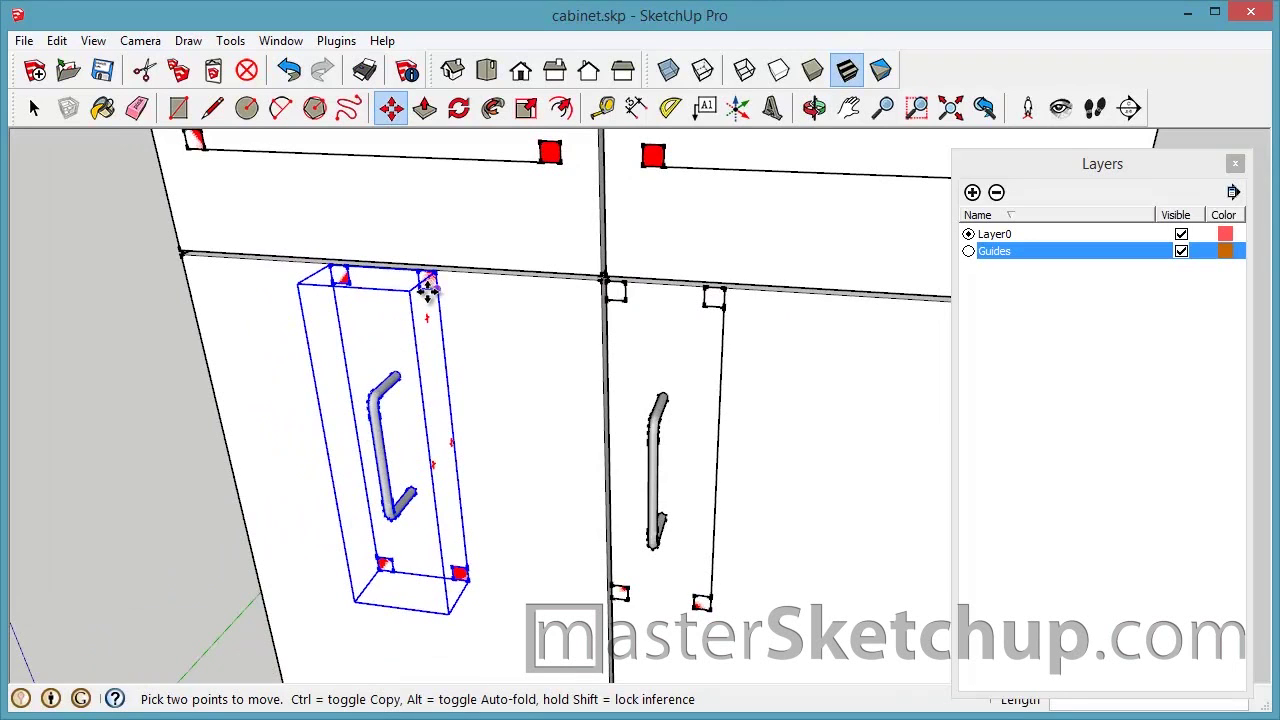
pyautogui.scroll(4, 436, 270)
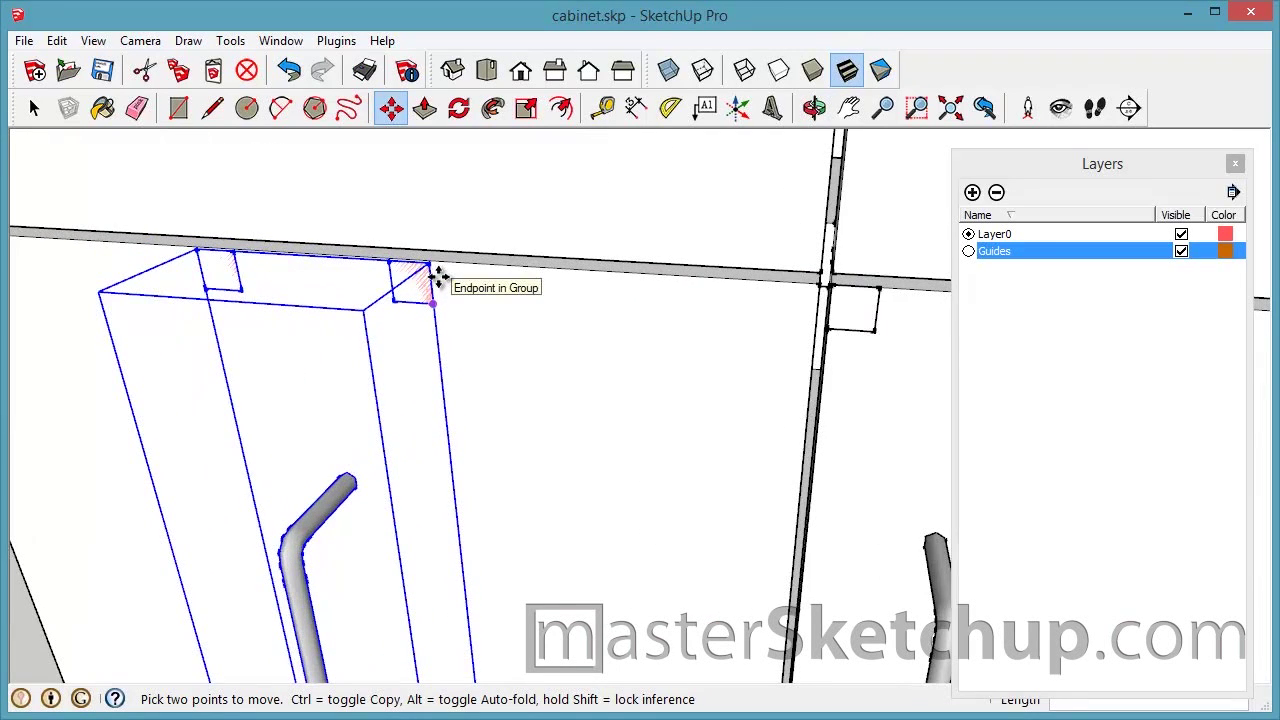
pyautogui.click(432, 268)
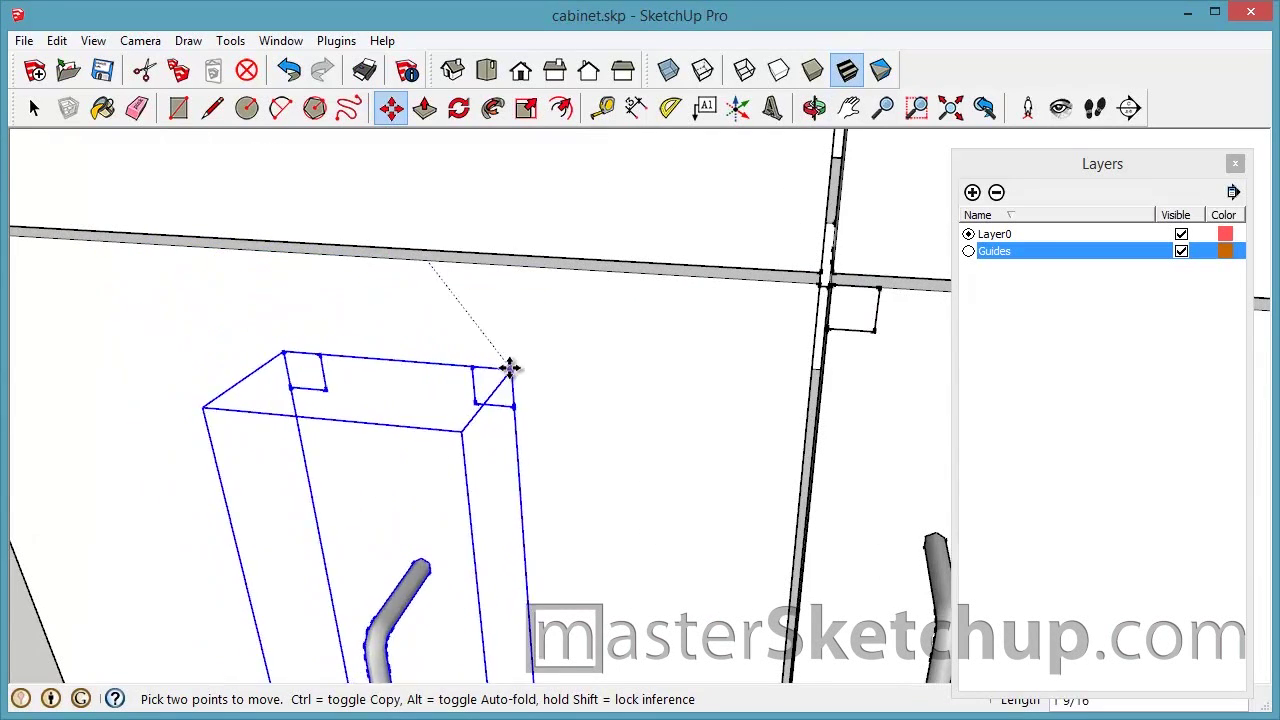
pyautogui.click(505, 368)
pyautogui.scroll(-5, 318, 341)
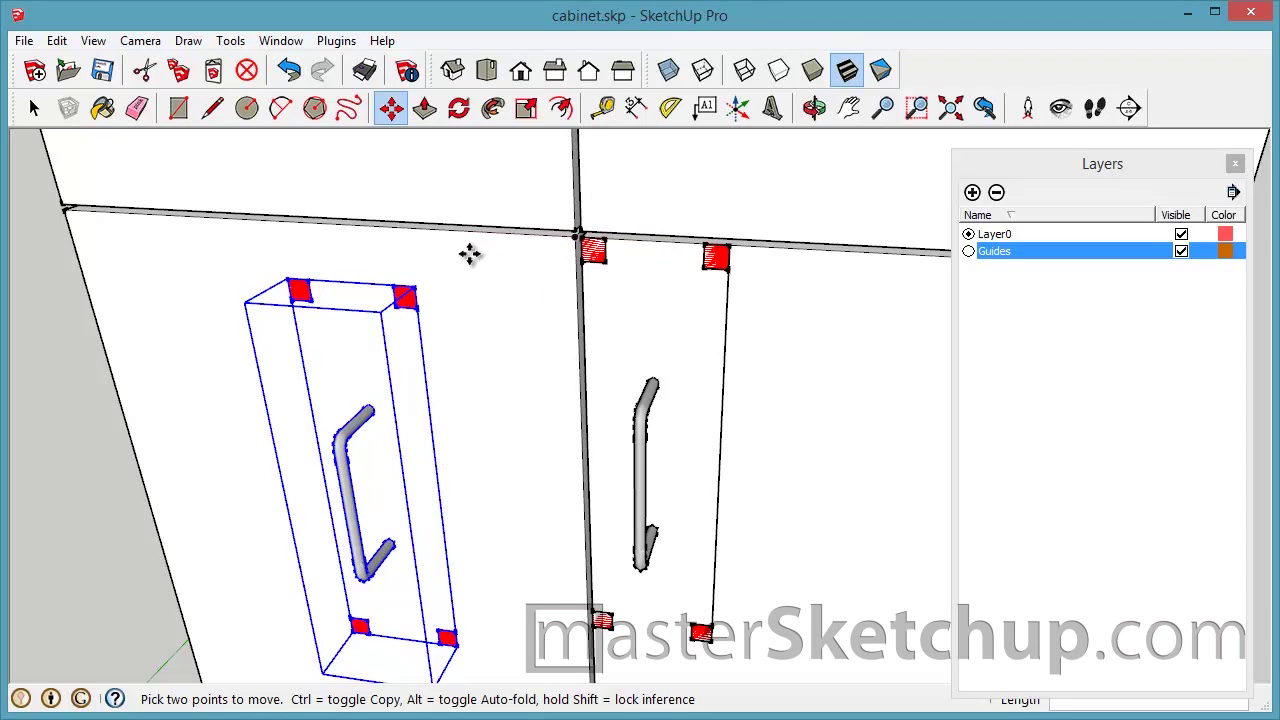
pyautogui.click(415, 290)
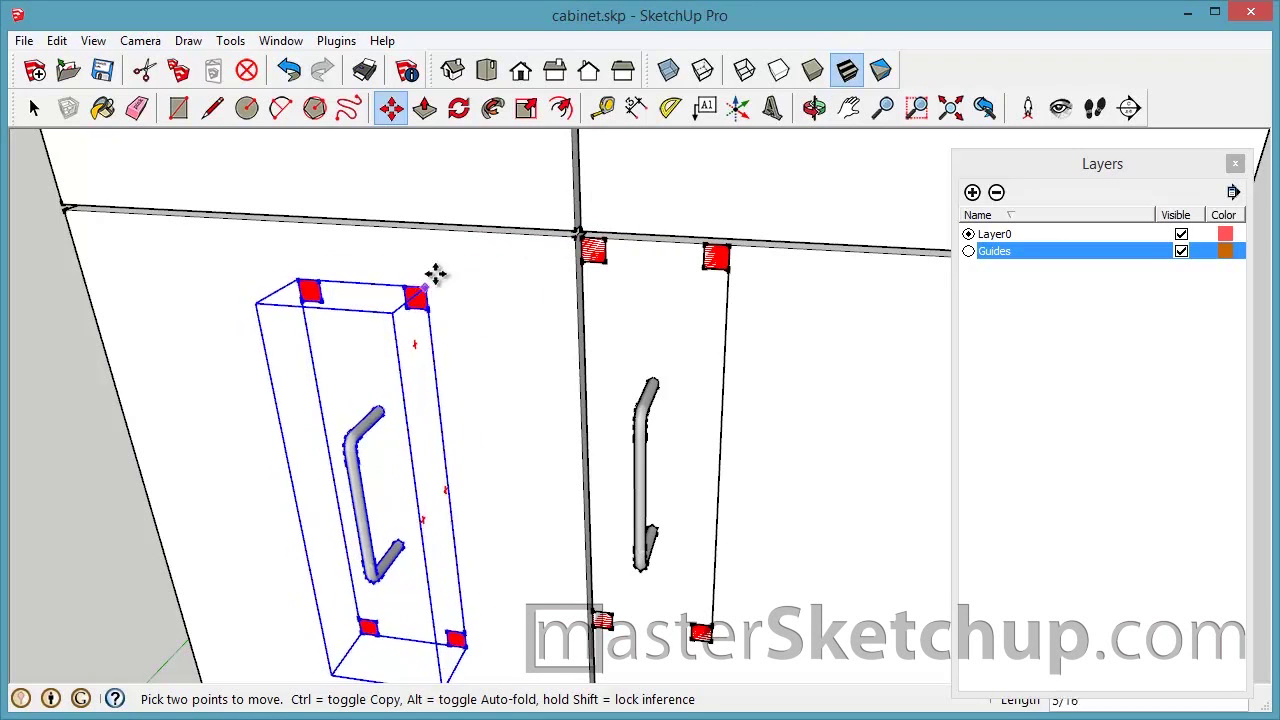
pyautogui.click(574, 240)
pyautogui.moveTo(294, 286); pyautogui.dragTo(345, 420, button='middle')
# Snap the handle's top corner onto the left door's inner top corner.
pyautogui.press('space')
pyautogui.scroll(-3, 362, 508)
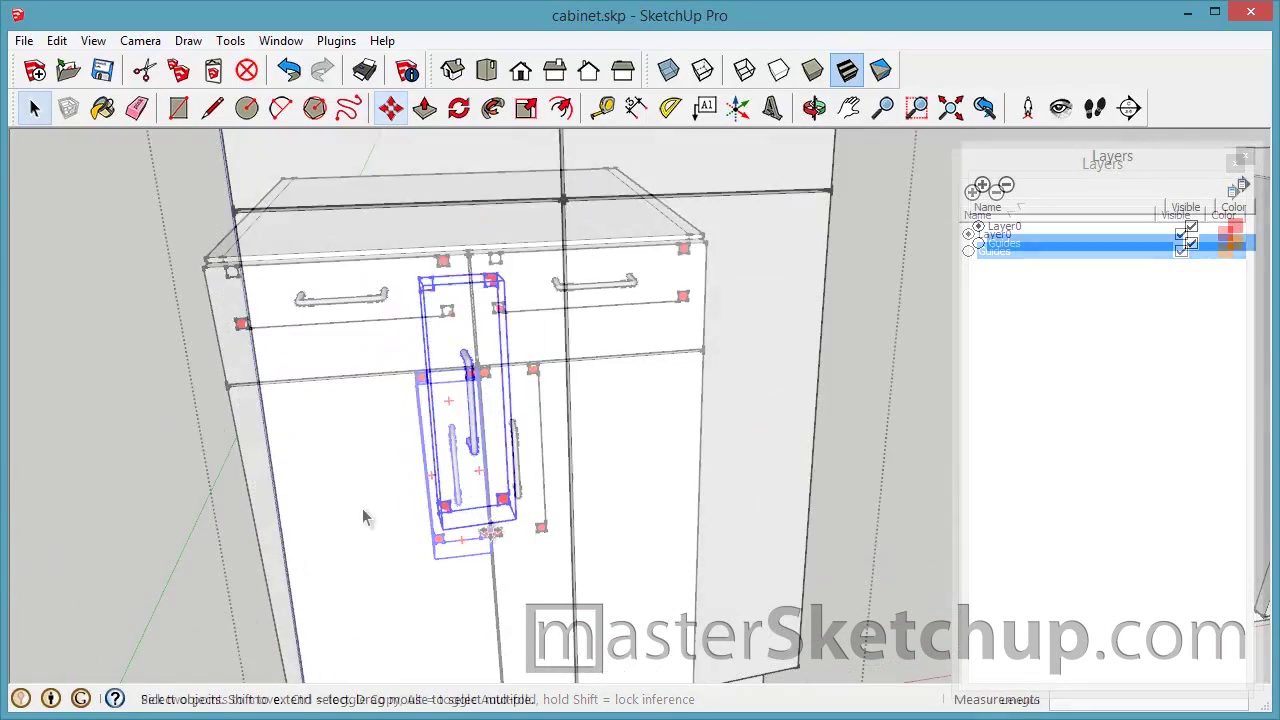
pyautogui.scroll(5, 382, 312)
pyautogui.scroll(-3, 337, 357)
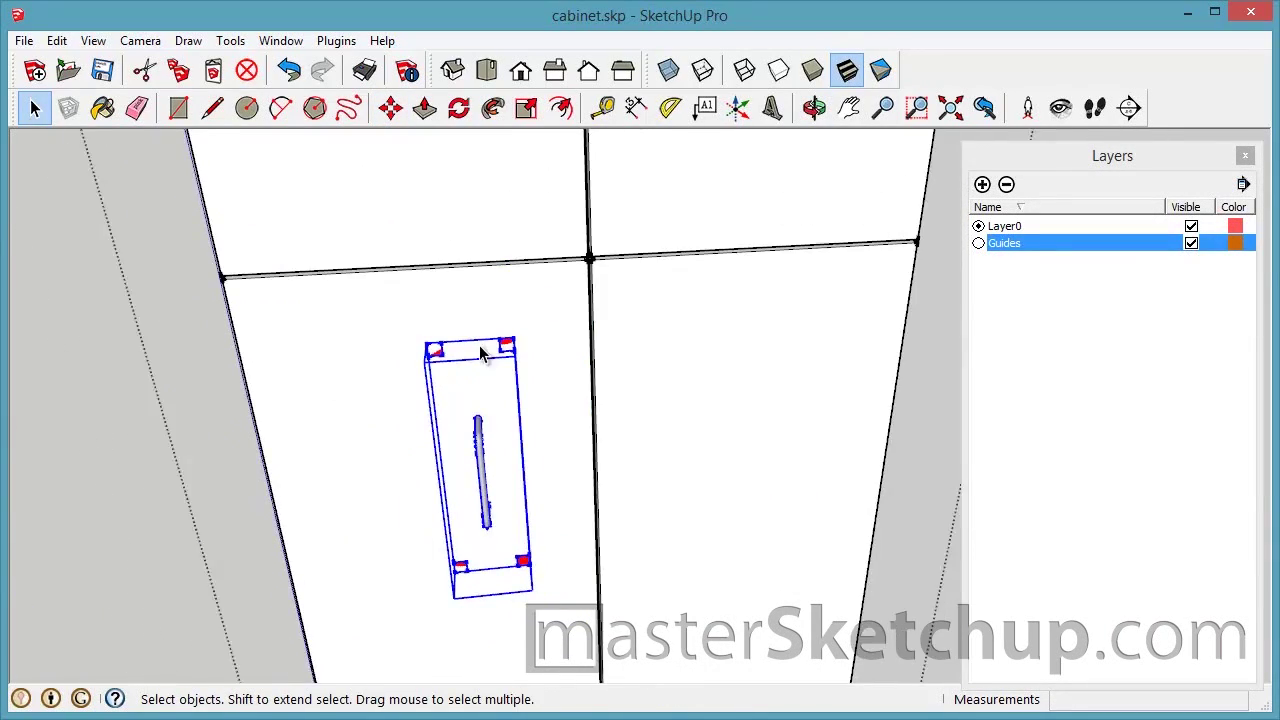
pyautogui.scroll(5, 490, 346)
pyautogui.press('m')
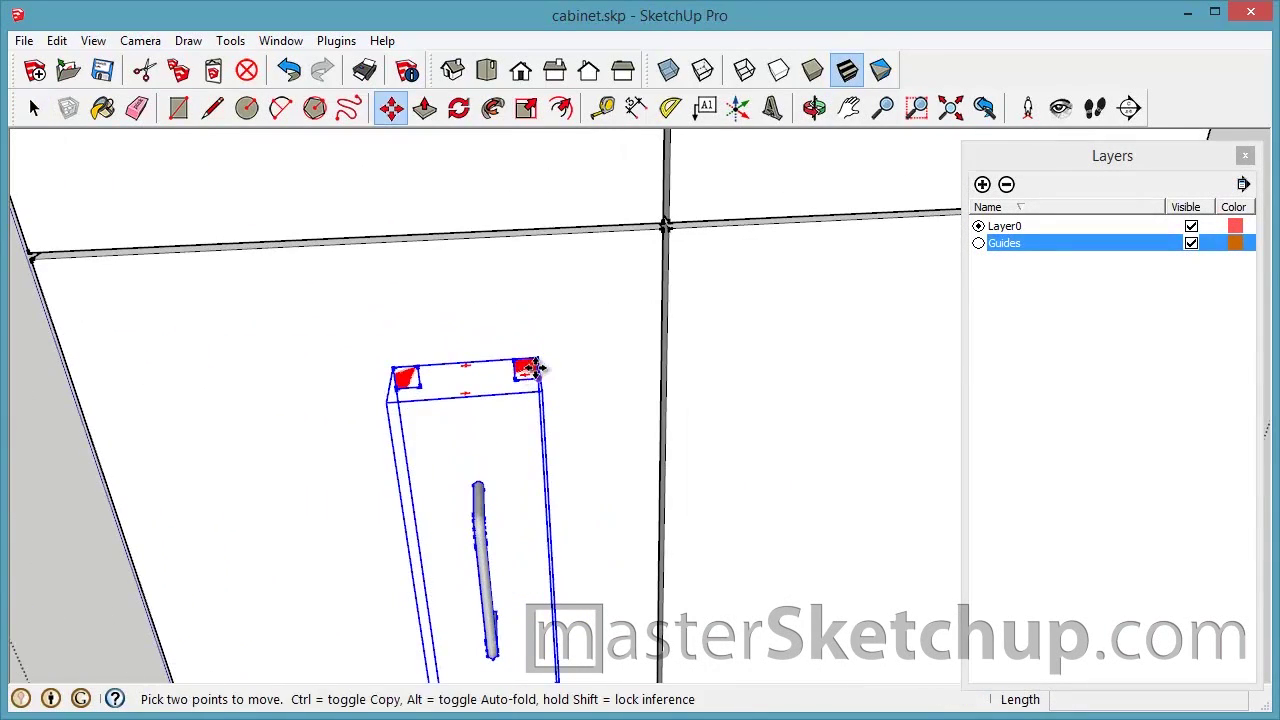
pyautogui.click(524, 370)
pyautogui.click(664, 227)
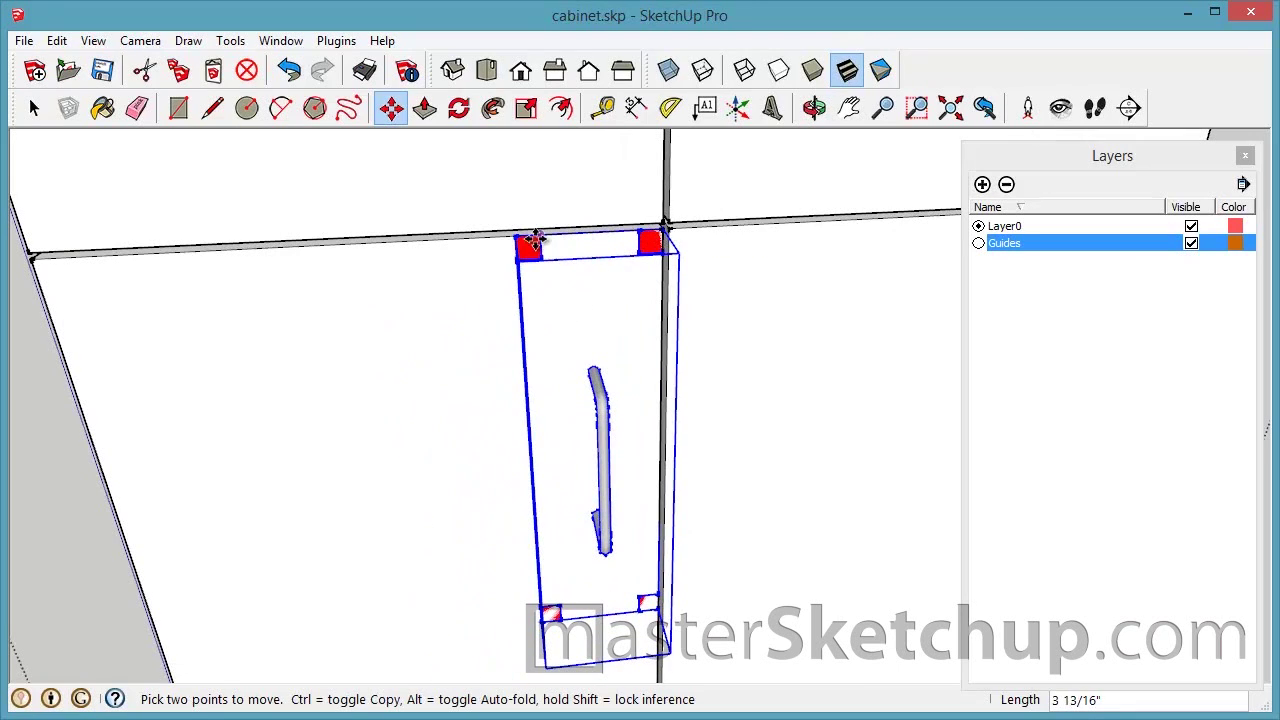
# Copy the handle onto the right door beside the centre post.
pyautogui.press('ctrl')
pyautogui.click(519, 240)
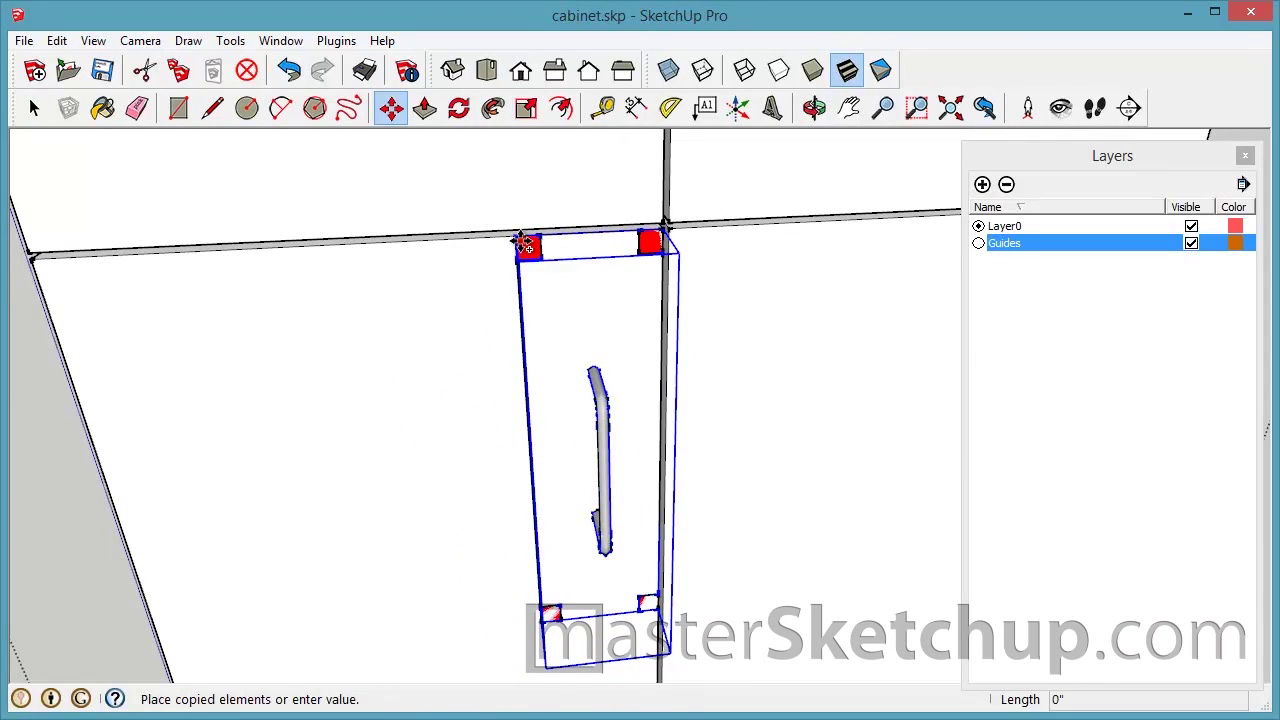
pyautogui.click(672, 232)
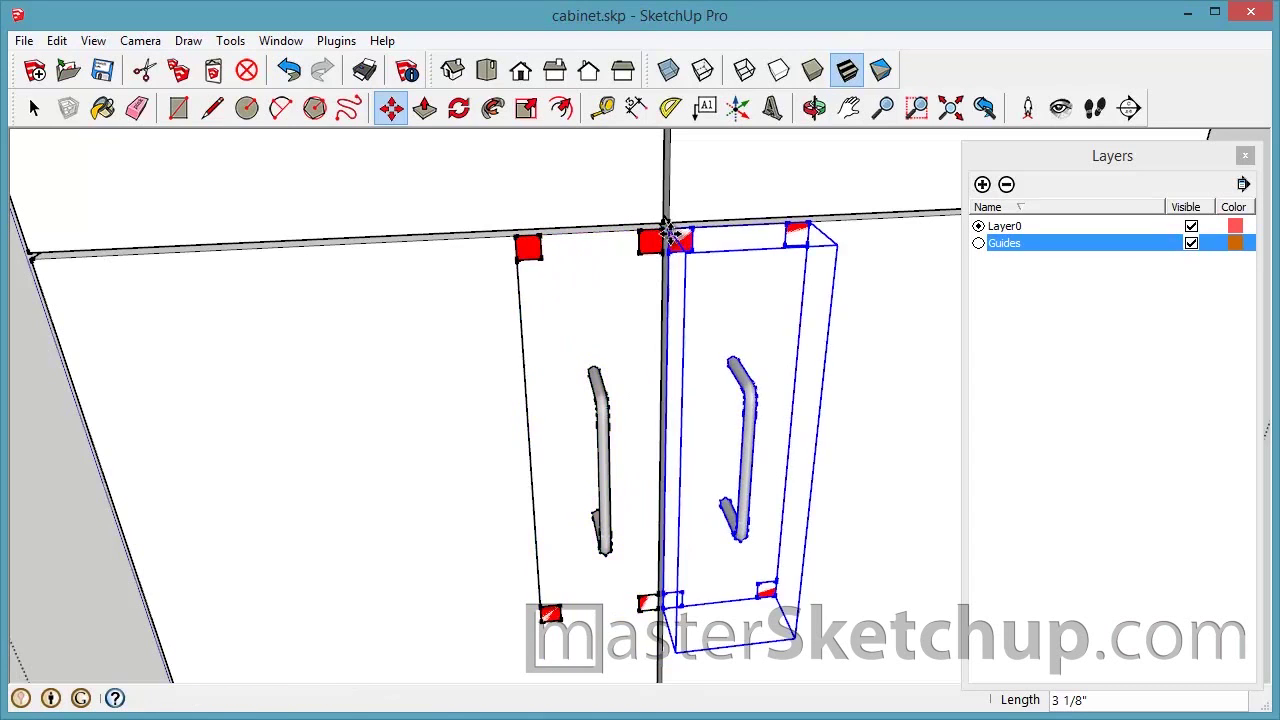
pyautogui.scroll(-5, 349, 303)
pyautogui.moveTo(503, 320); pyautogui.dragTo(491, 516, button='middle')
pyautogui.scroll(4, 590, 460)
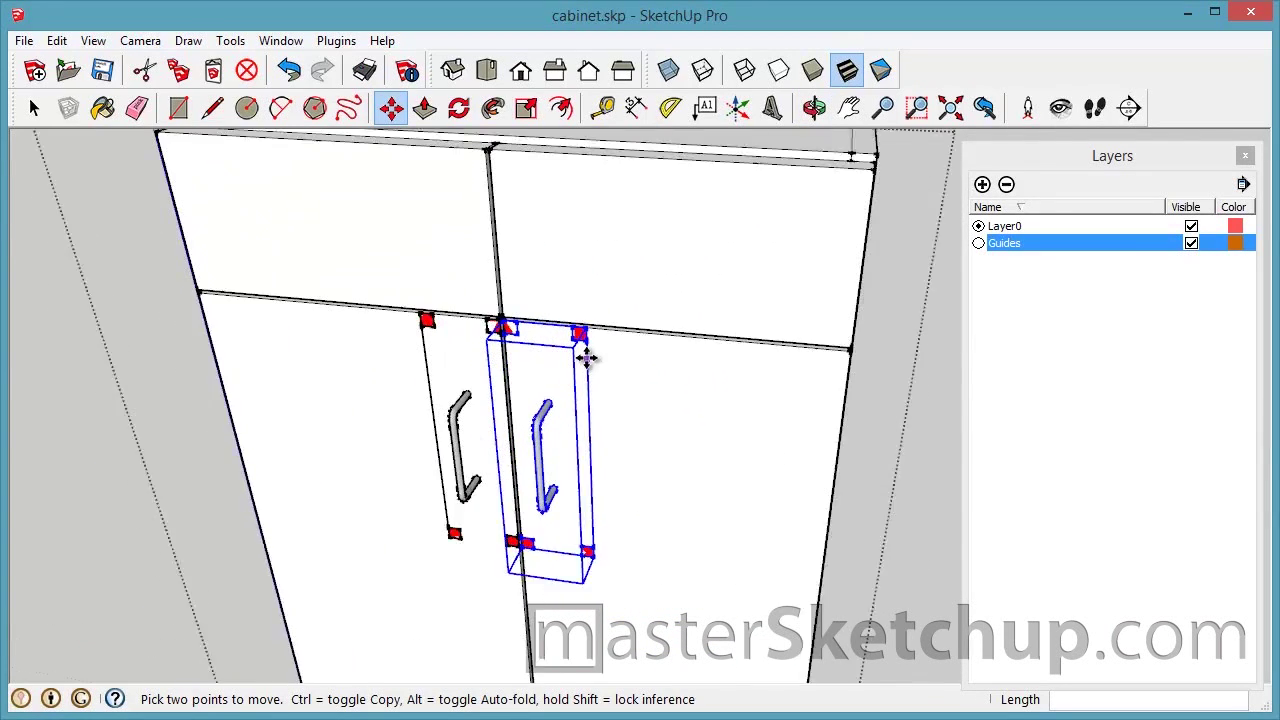
# Copy another handle onto the upper drawer.
pyautogui.press('ctrl')
pyautogui.click(601, 497)
pyautogui.scroll(-2, 610, 470)
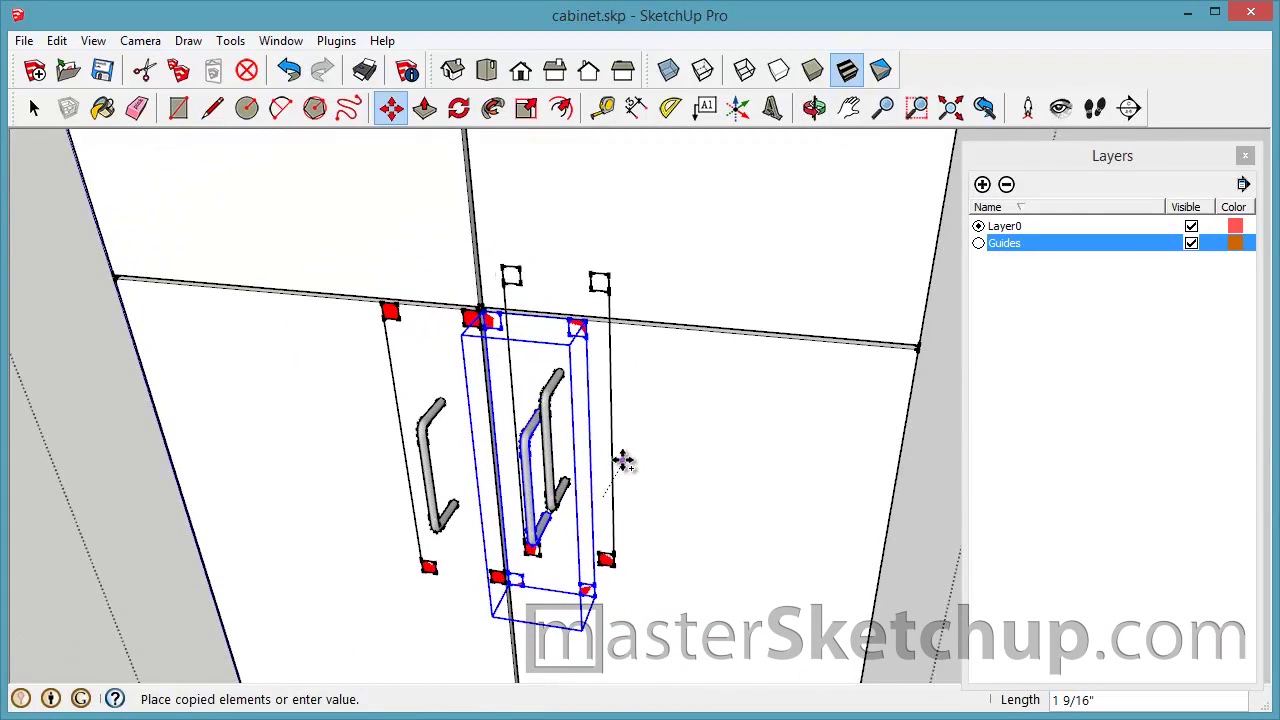
pyautogui.click(723, 254)
pyautogui.moveTo(723, 254); pyautogui.dragTo(659, 517, button='middle')
# Rotate the copied drawer handle 90° to horizontal.
pyautogui.scroll(-2, 659, 517)
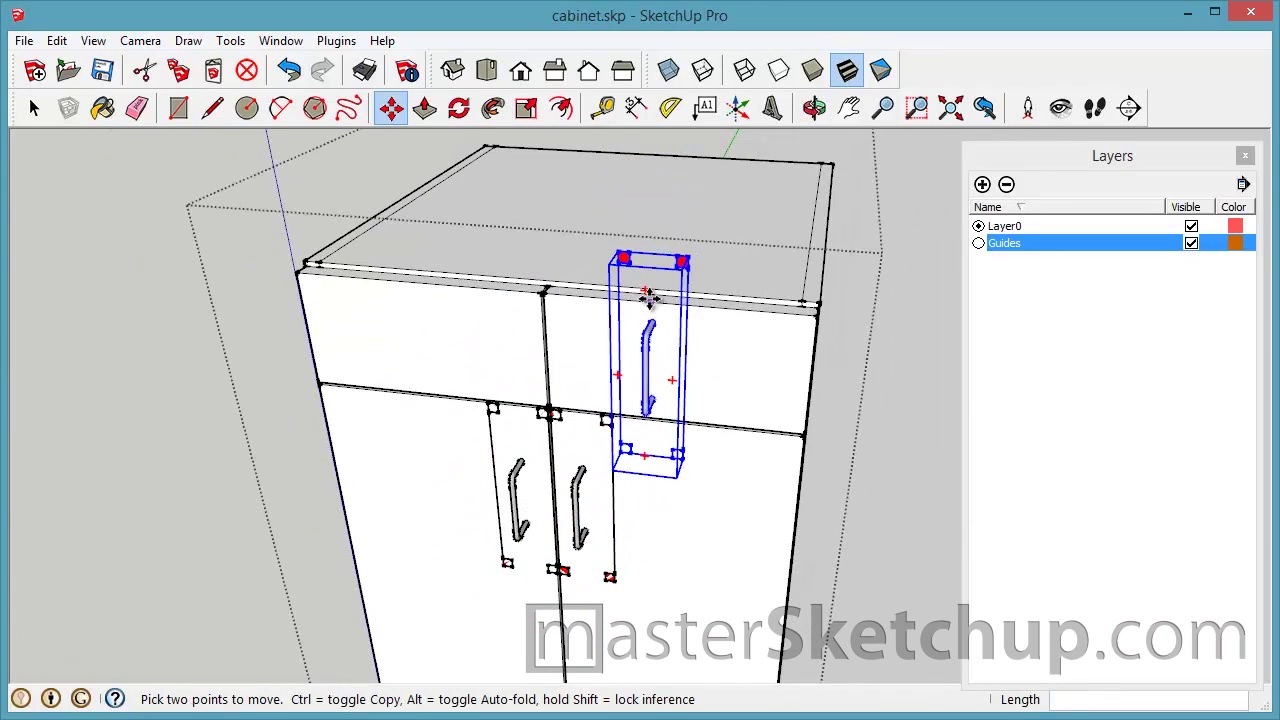
pyautogui.press('q')
pyautogui.click(650, 380)
pyautogui.click(651, 288)
pyautogui.click(728, 383)
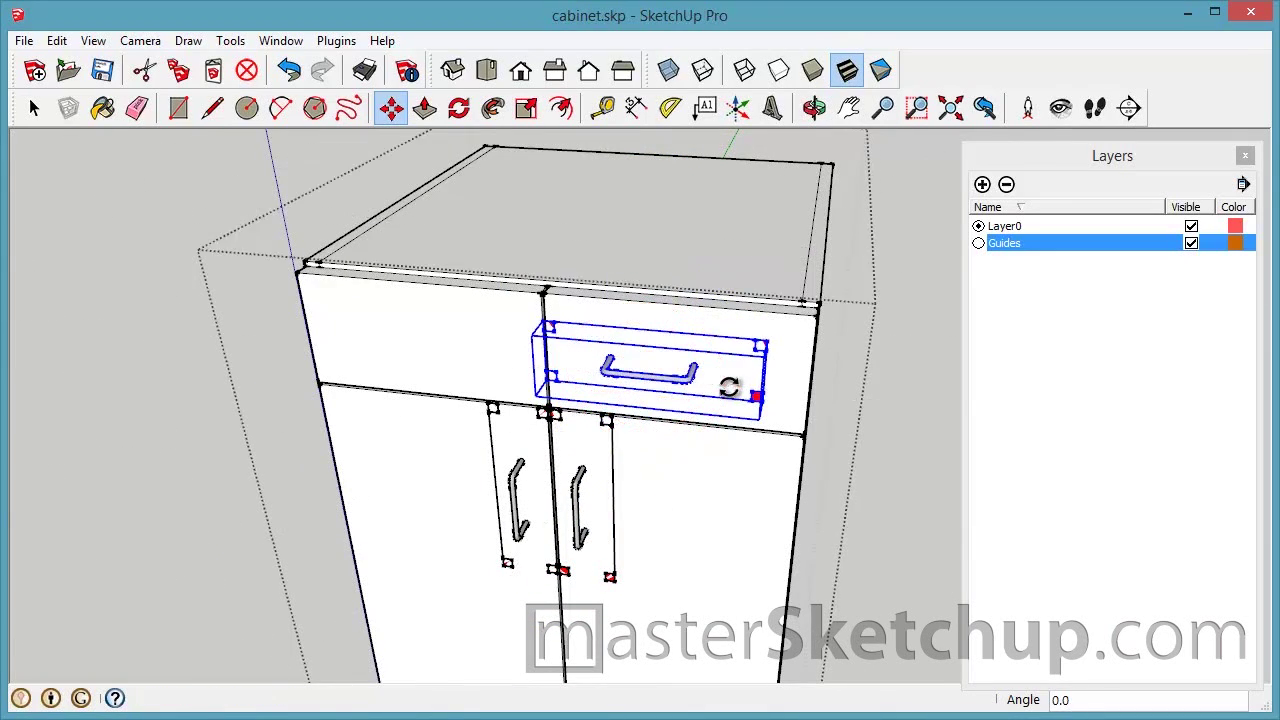
# Move the handle by its top-edge midpoint onto the right drawer's top-edge midpoint.
pyautogui.press('m')
pyautogui.scroll(5, 677, 349)
pyautogui.press('space')
pyautogui.doubleClick(620, 403)
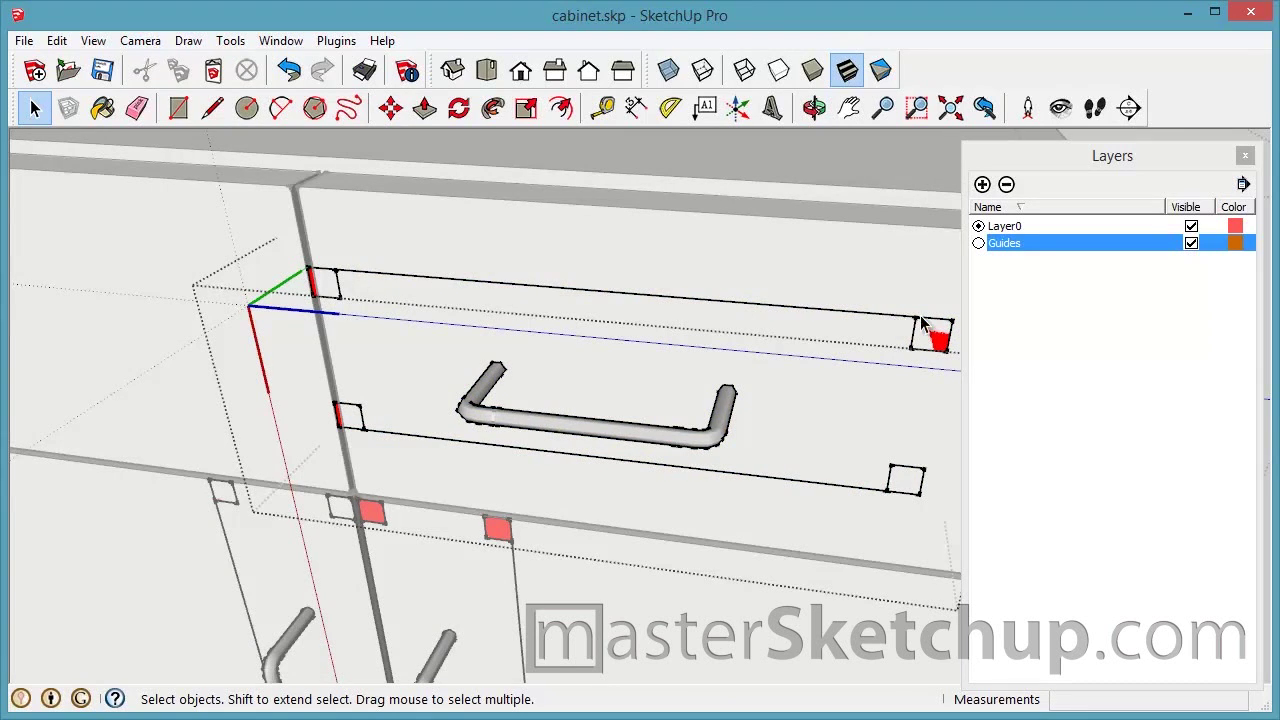
pyautogui.click(615, 260)
pyautogui.click(617, 440)
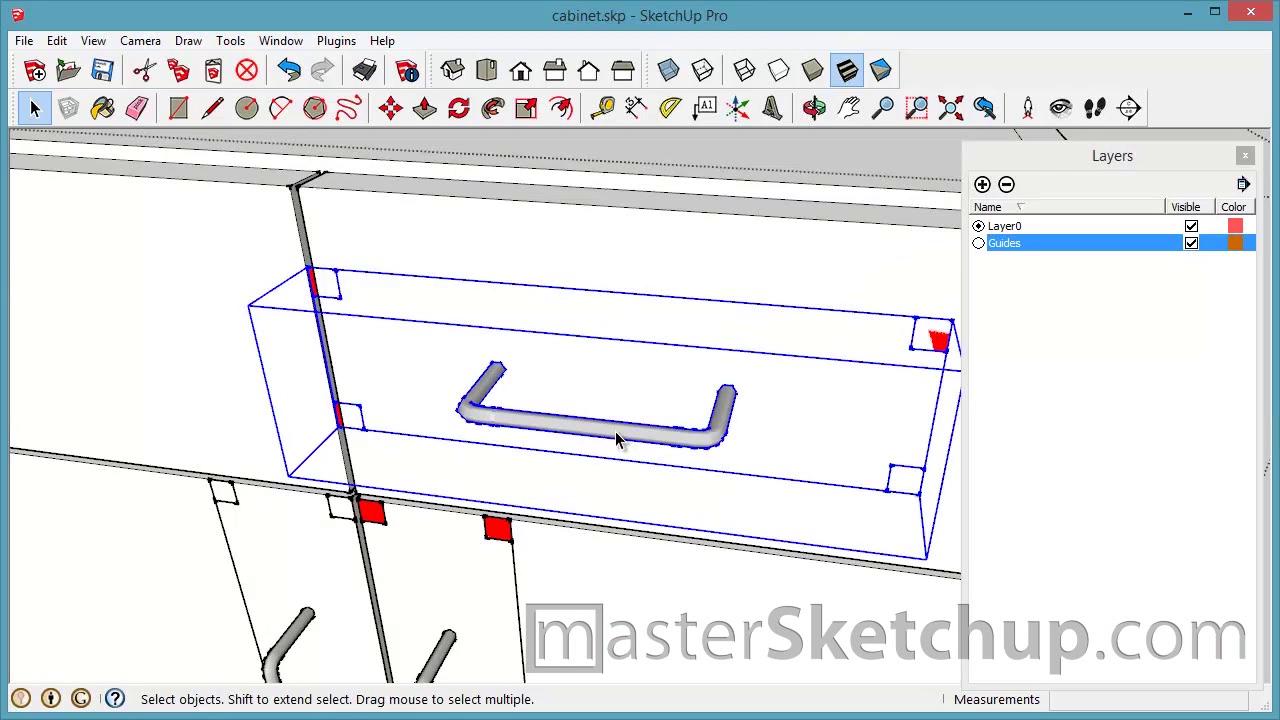
pyautogui.press('m')
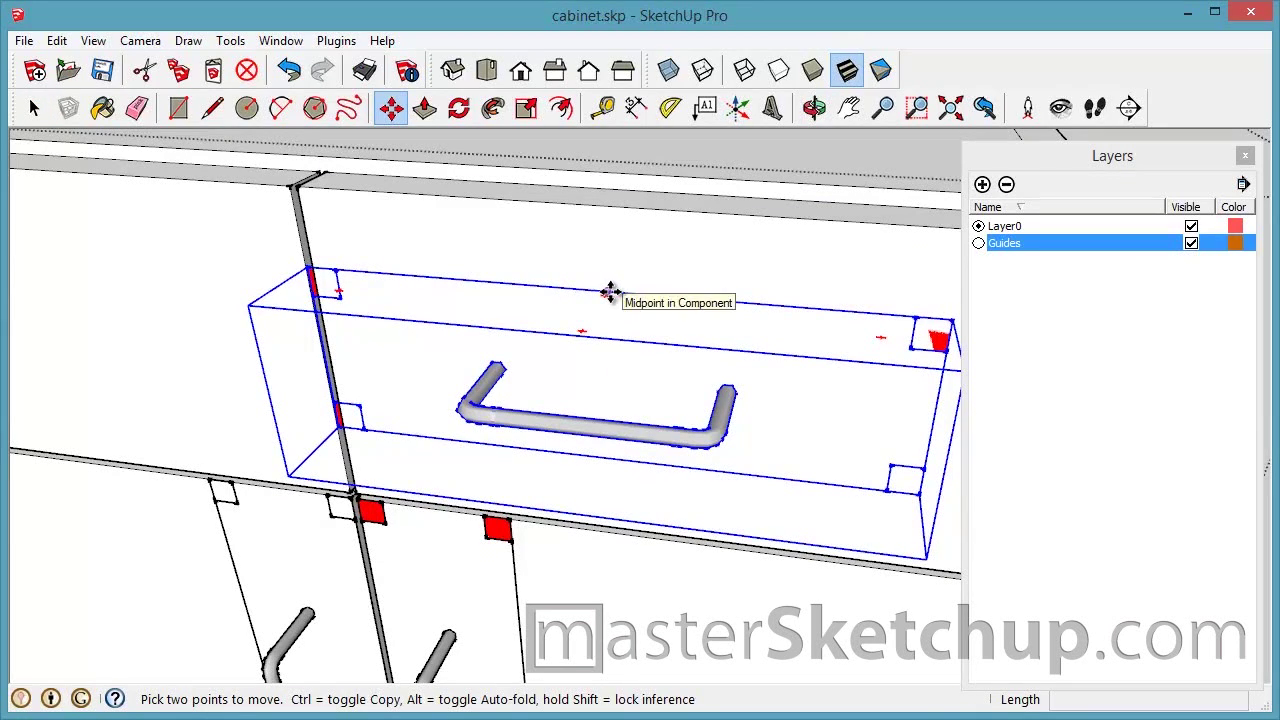
pyautogui.click(609, 289)
pyautogui.scroll(-2, 550, 250)
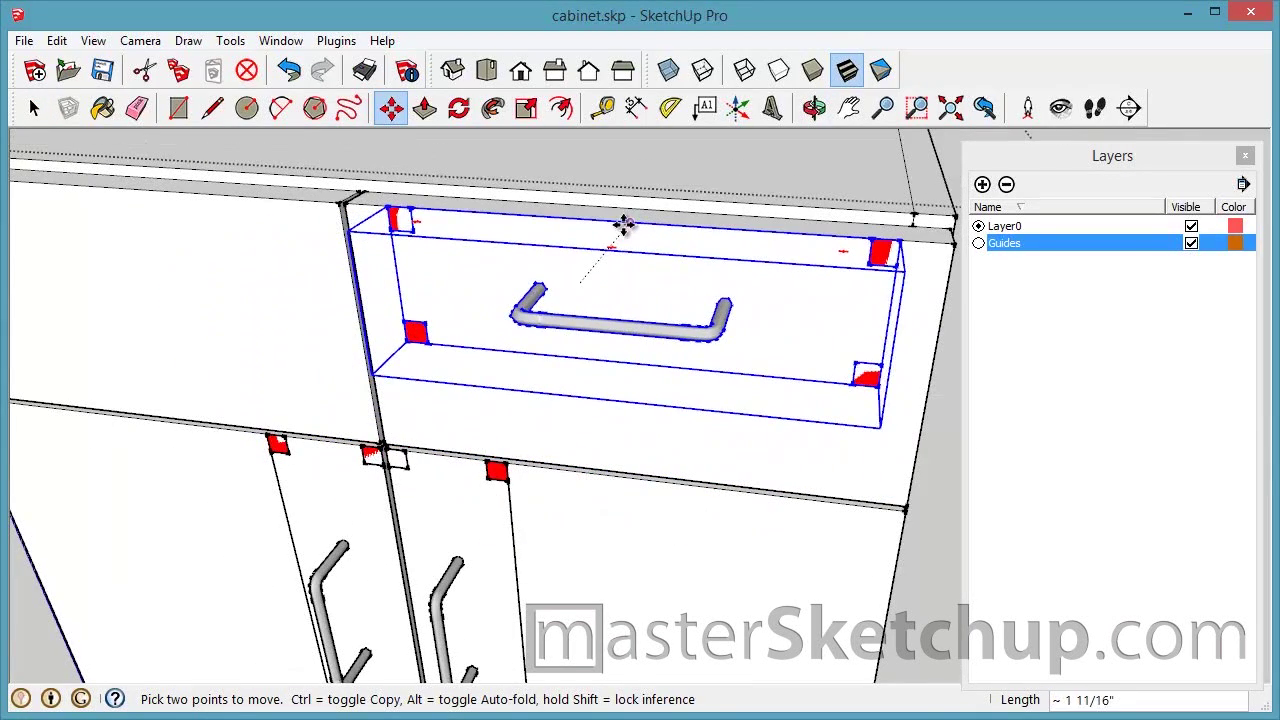
pyautogui.click(619, 221)
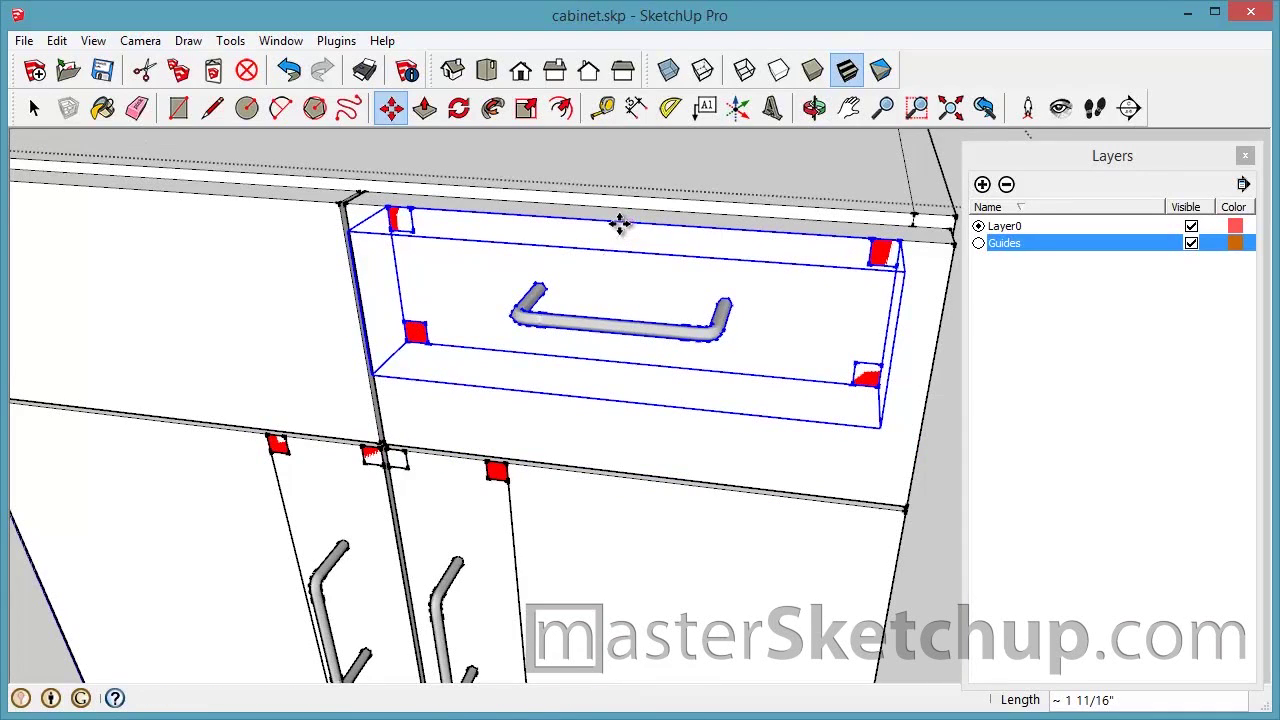
pyautogui.scroll(-3, 600, 320)
pyautogui.scroll(4, 709, 209)
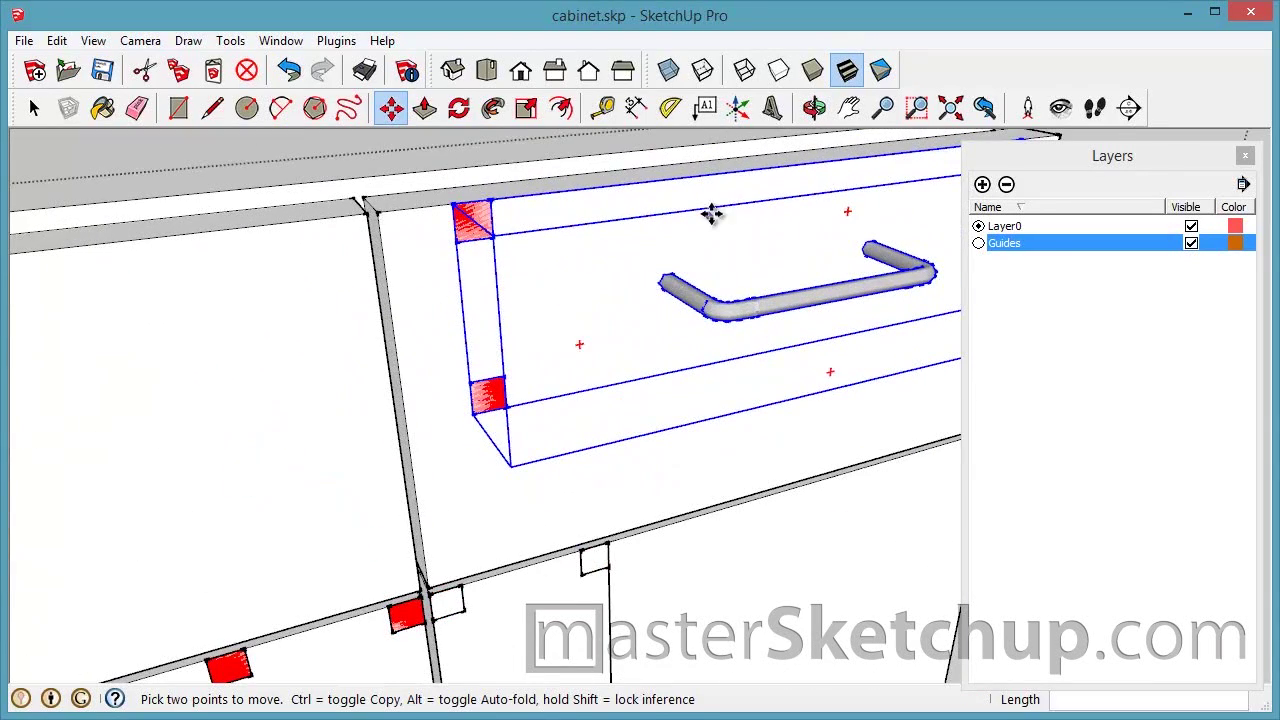
# Copy the drawer handle onto the left upper drawer and select the left door's handle.
pyautogui.click(775, 173)
pyautogui.scroll(-3, 778, 167)
pyautogui.press('ctrl')
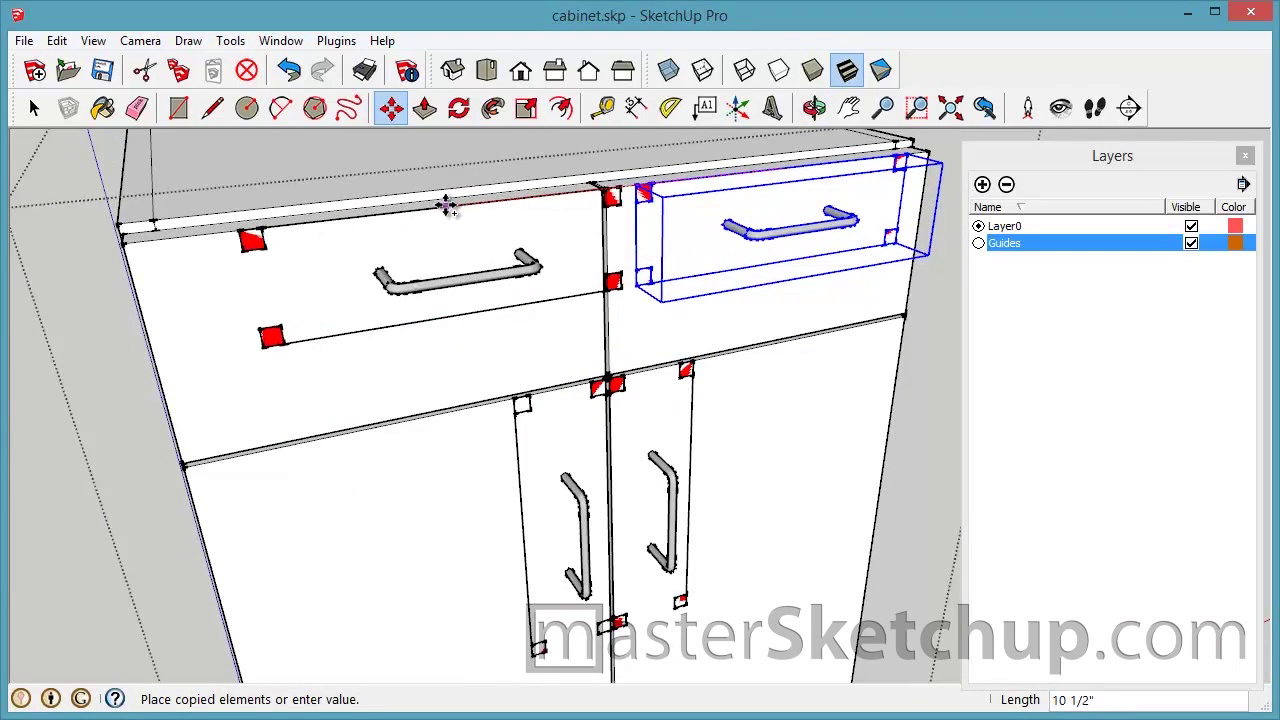
pyautogui.click(387, 218)
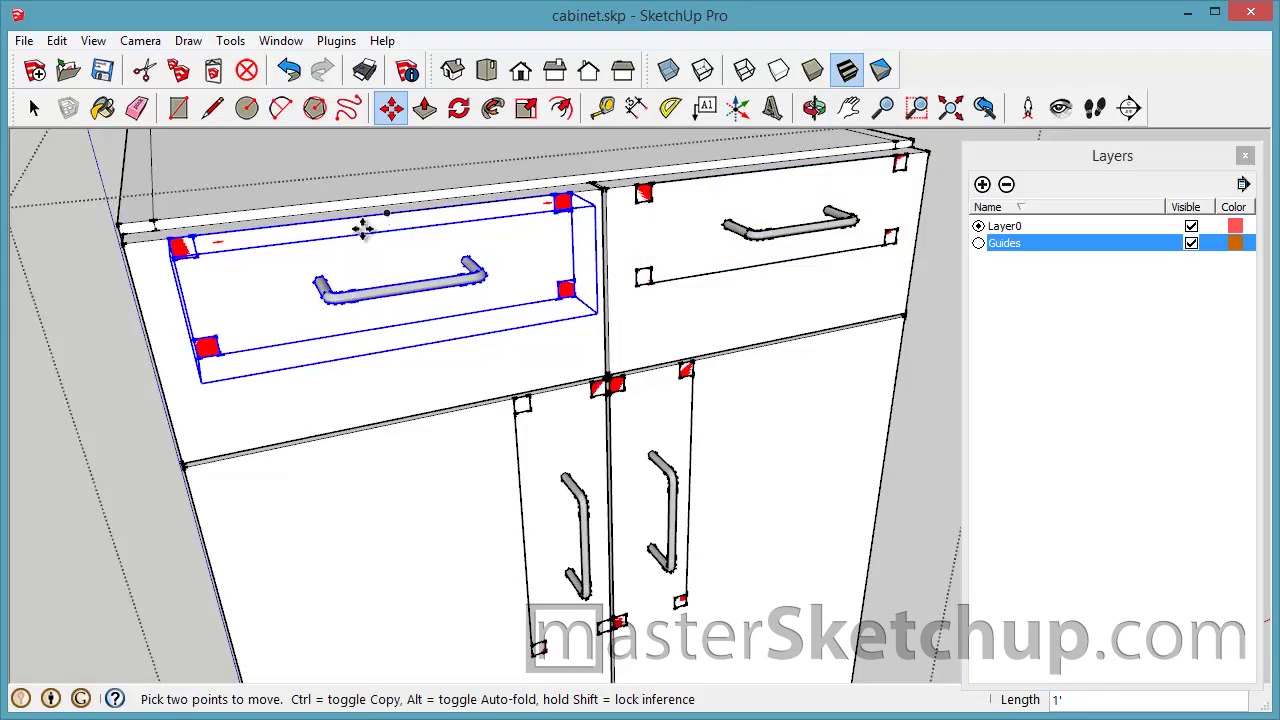
pyautogui.scroll(-4, 358, 228)
pyautogui.moveTo(527, 350); pyautogui.dragTo(580, 414, button='middle')
pyautogui.scroll(2, 443, 451)
pyautogui.scroll(-1, 480, 505)
pyautogui.press('space')
pyautogui.scroll(-1, 480, 505)
pyautogui.click(515, 470)
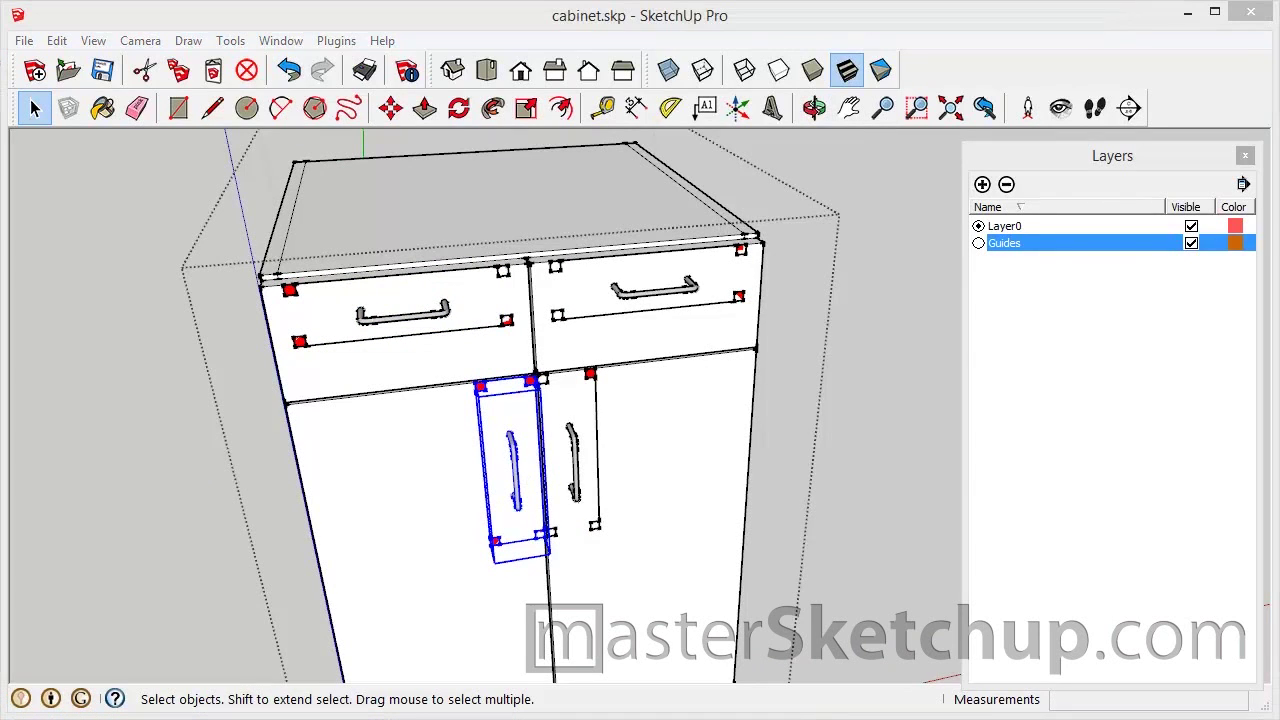
# Open the Outliner from the Window menu and place it beside the model.
pyautogui.moveTo(989, 285); pyautogui.dragTo(866, 261)
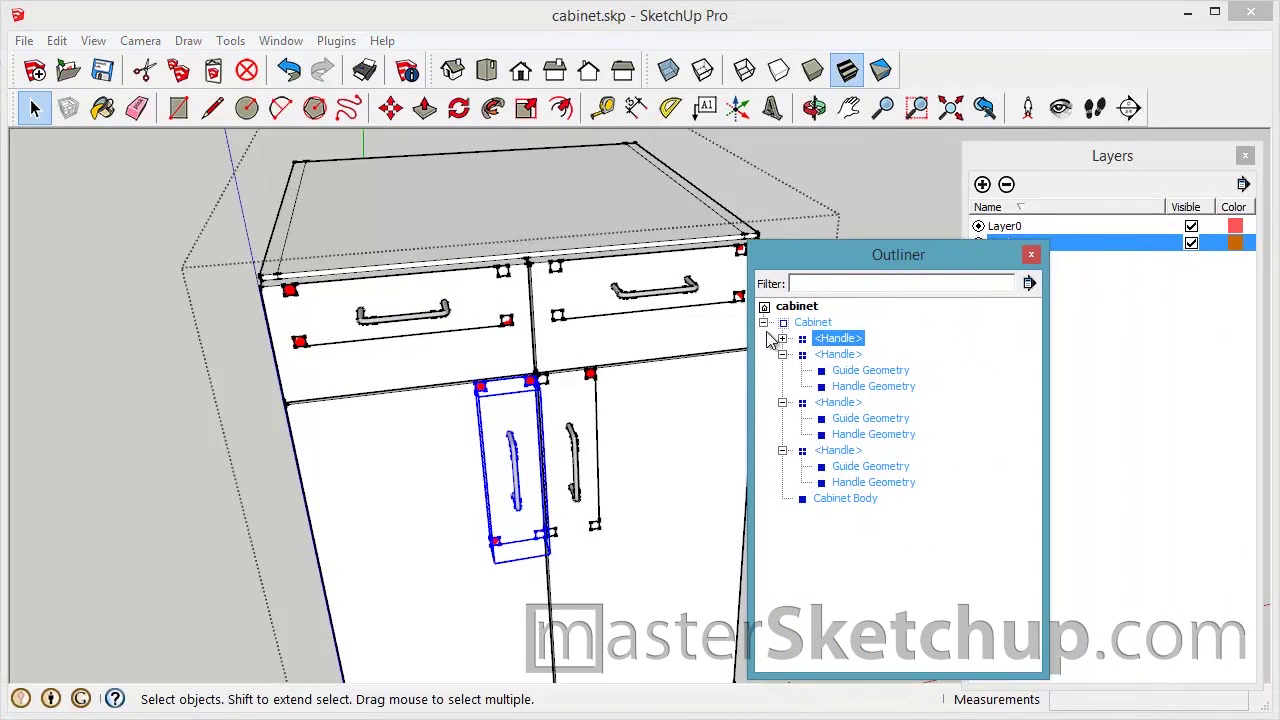
pyautogui.click(872, 207)
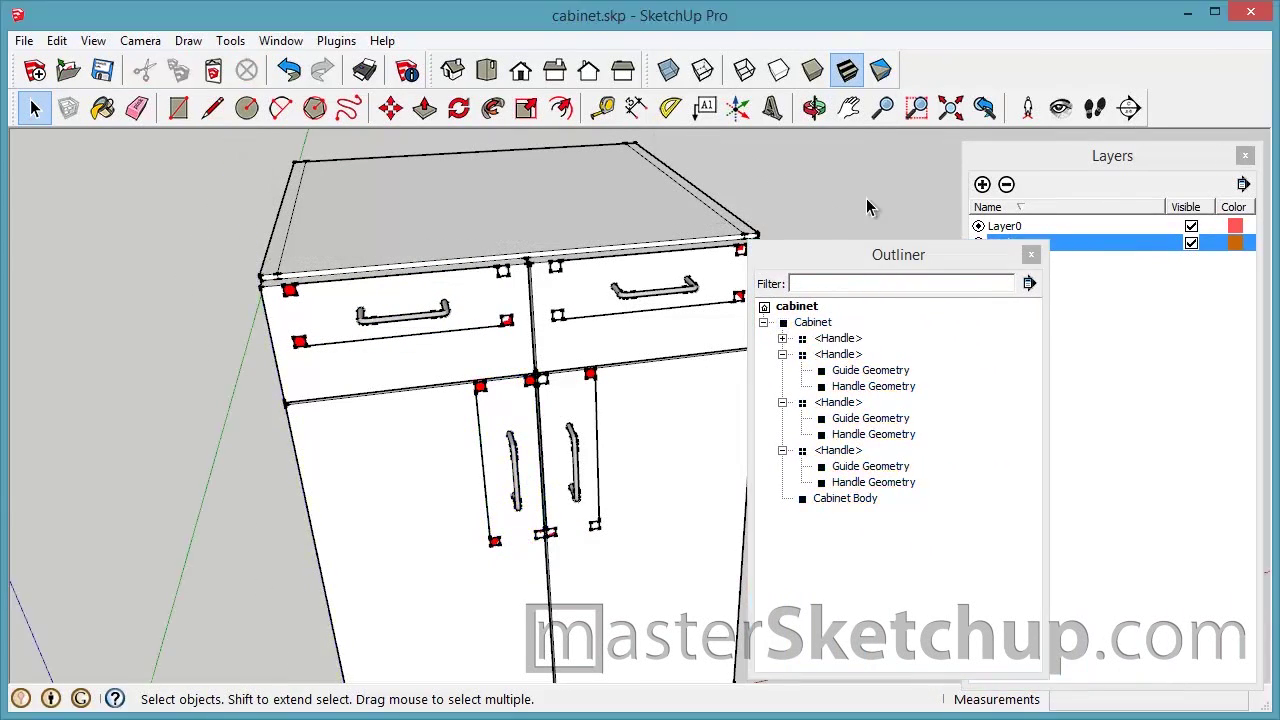
pyautogui.click(281, 43)
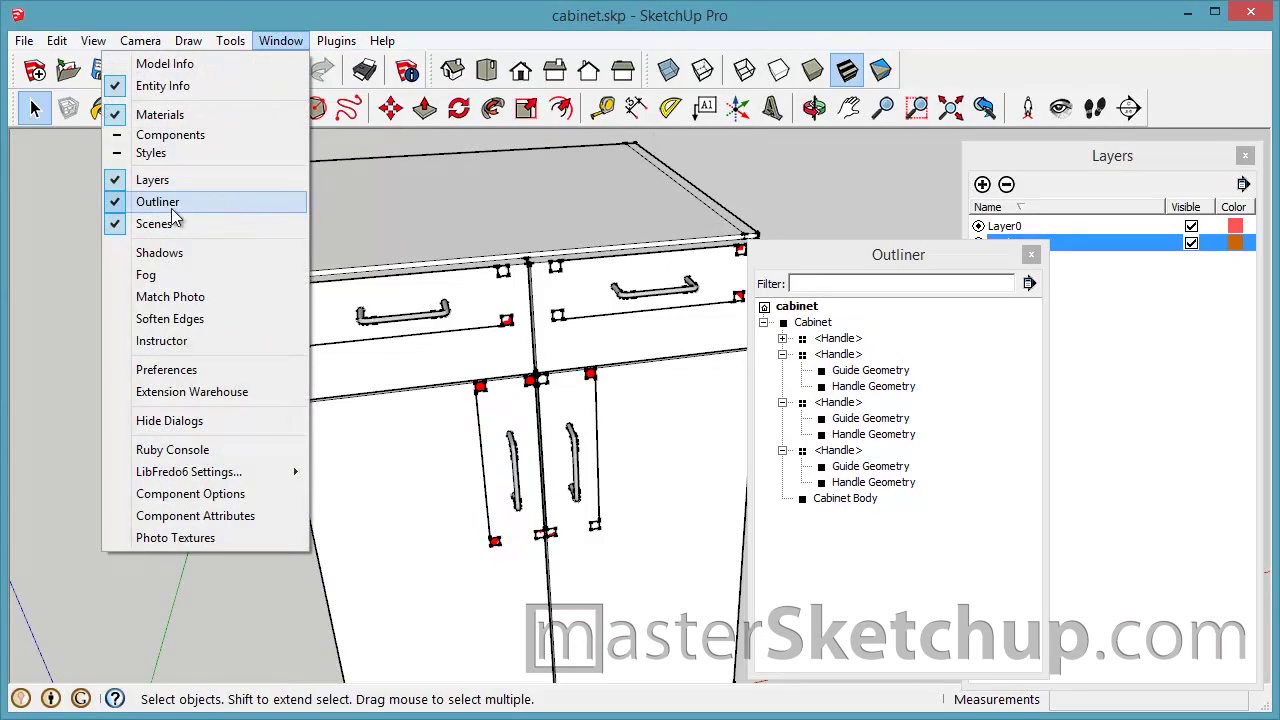
pyautogui.click(866, 257)
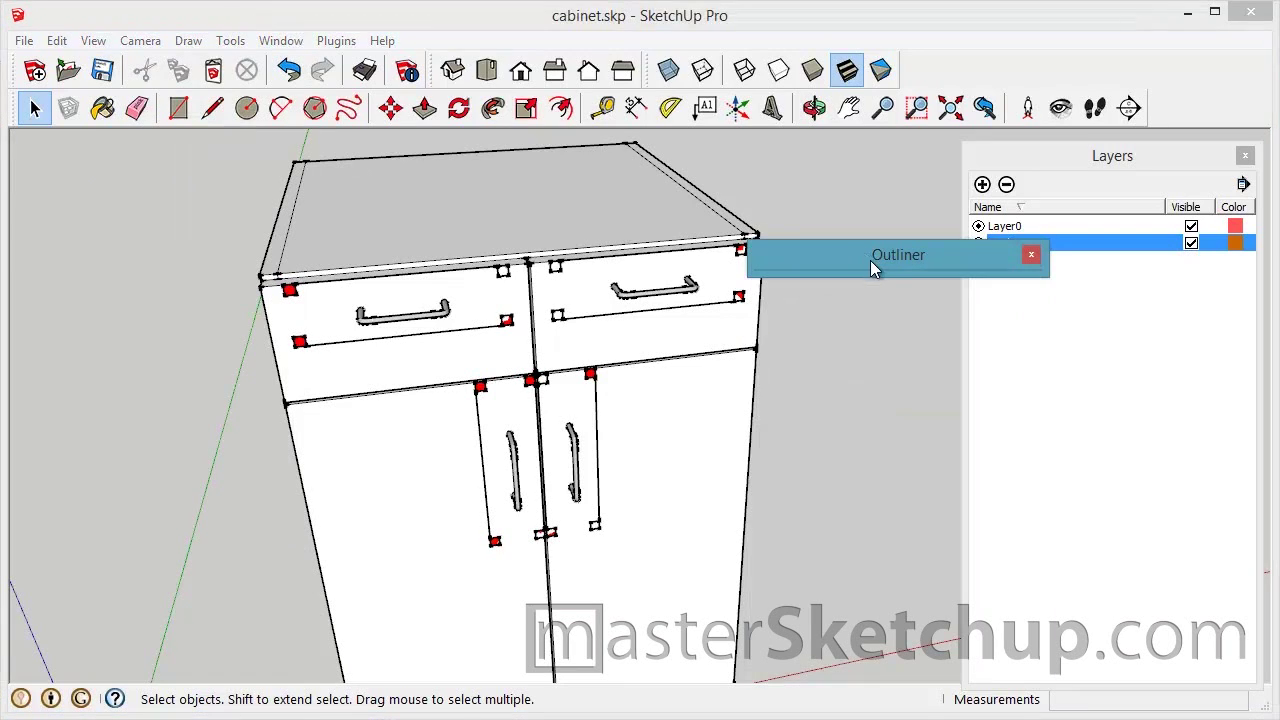
pyautogui.click(884, 256)
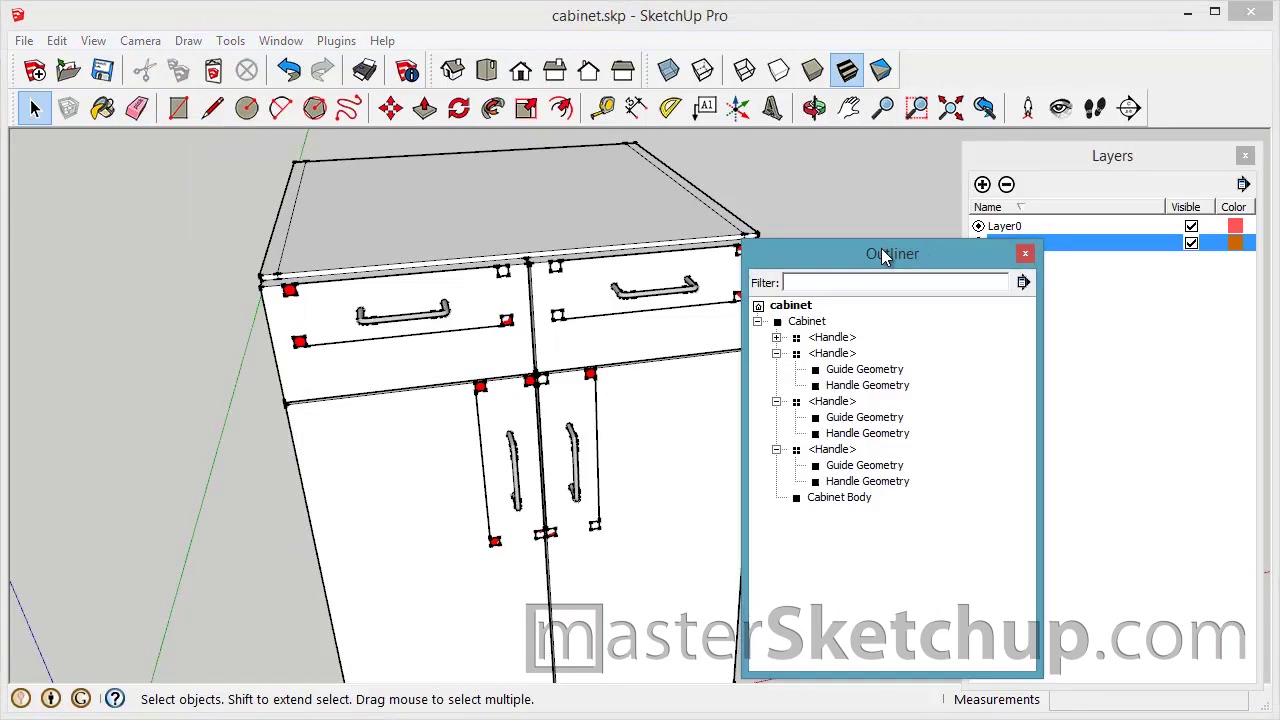
pyautogui.moveTo(889, 259); pyautogui.dragTo(966, 203)
# Collapse the second, third and fourth Handle nodes and select the first Handle.
pyautogui.click(893, 270)
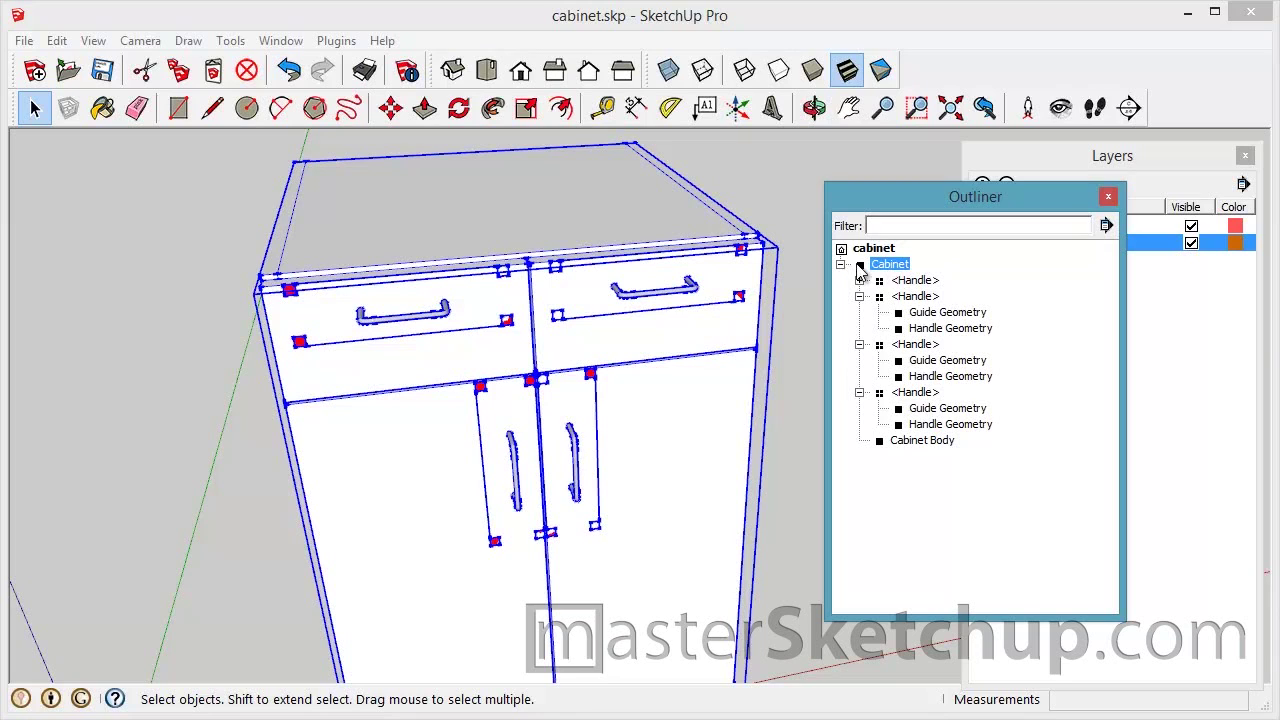
pyautogui.click(859, 296)
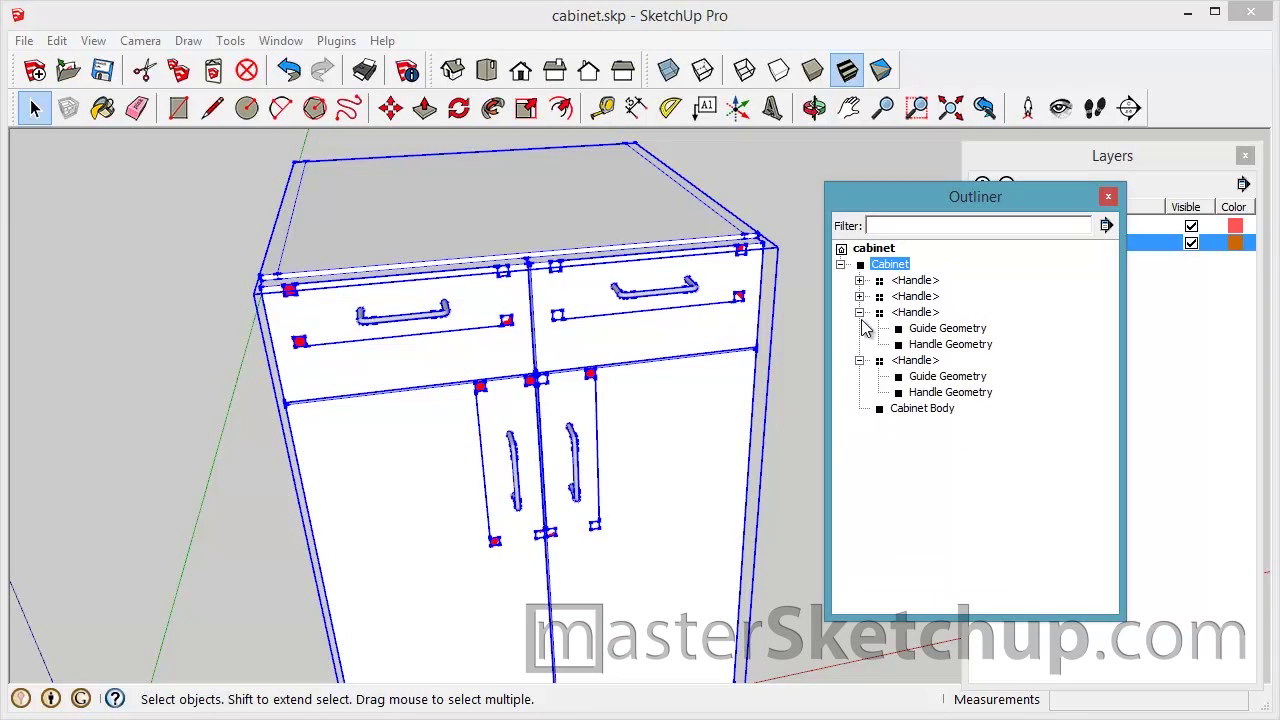
pyautogui.click(859, 312)
pyautogui.click(859, 328)
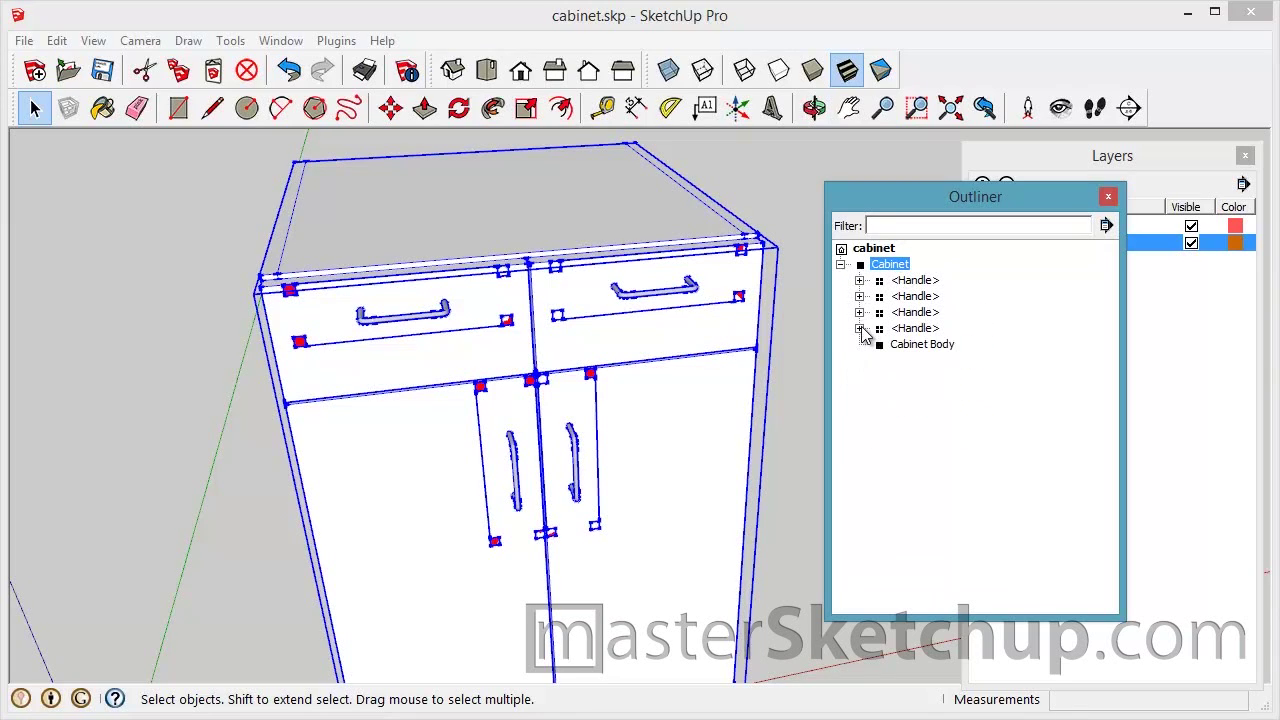
pyautogui.click(914, 280)
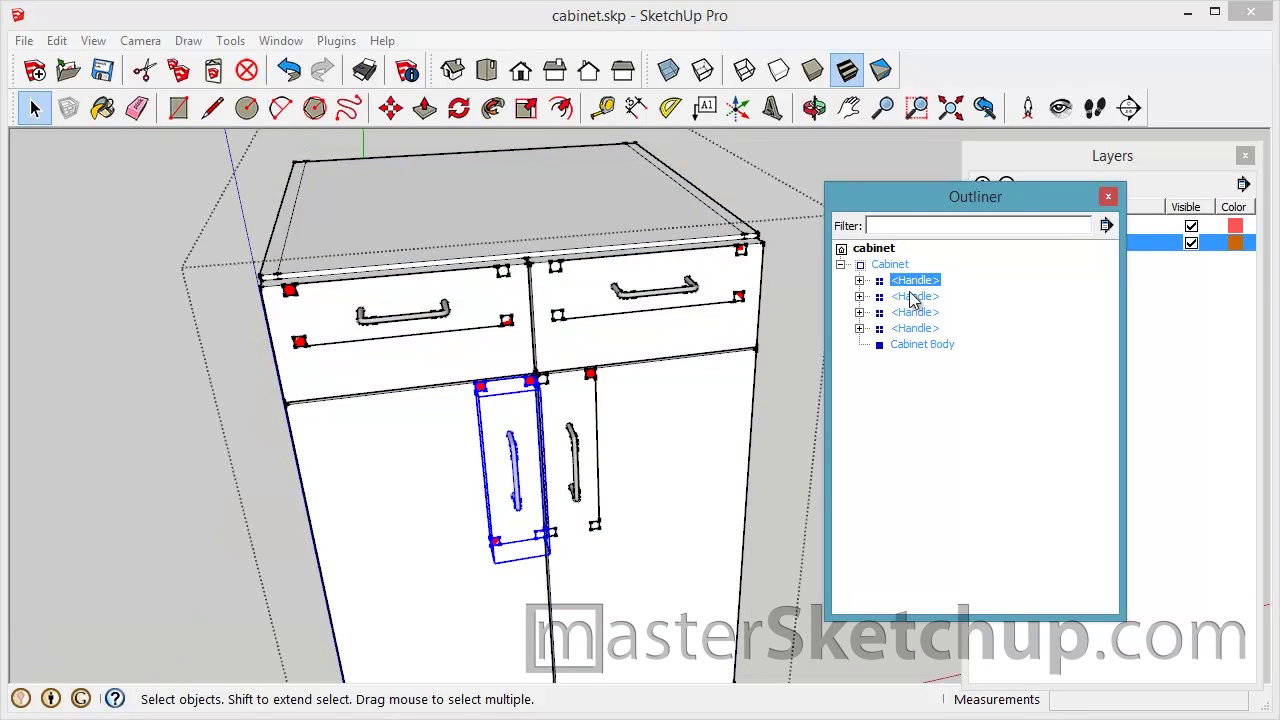
pyautogui.click(915, 345)
# Expand the first Handle, select its Guide Geometry group, and check its layer in Entity Info.
pyautogui.click(571, 496)
pyautogui.scroll(5, 571, 496)
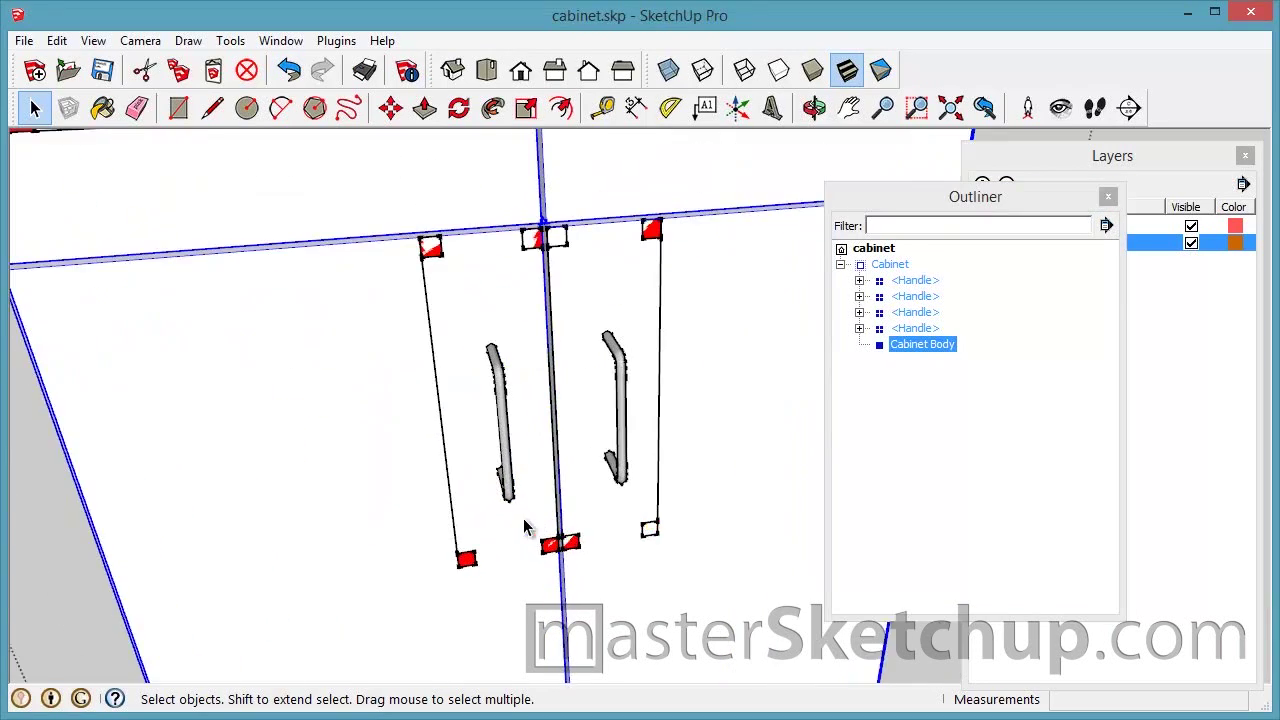
pyautogui.click(909, 285)
pyautogui.click(859, 281)
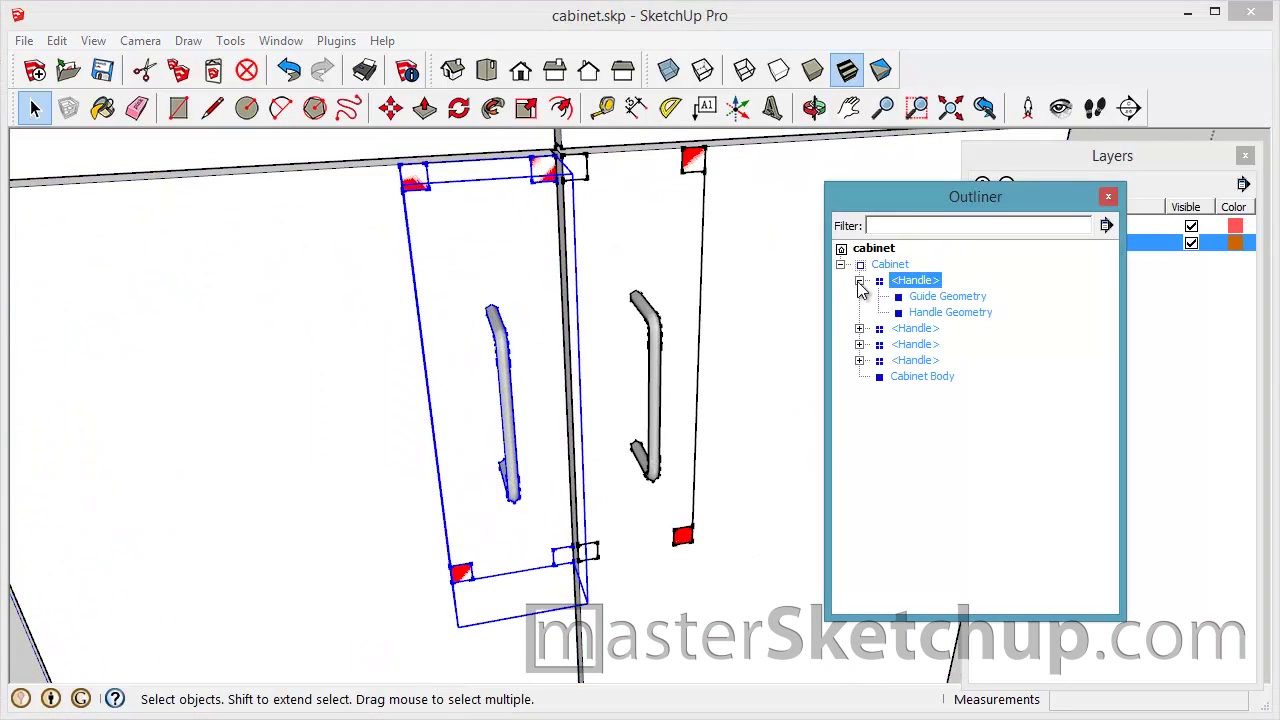
pyautogui.click(966, 298)
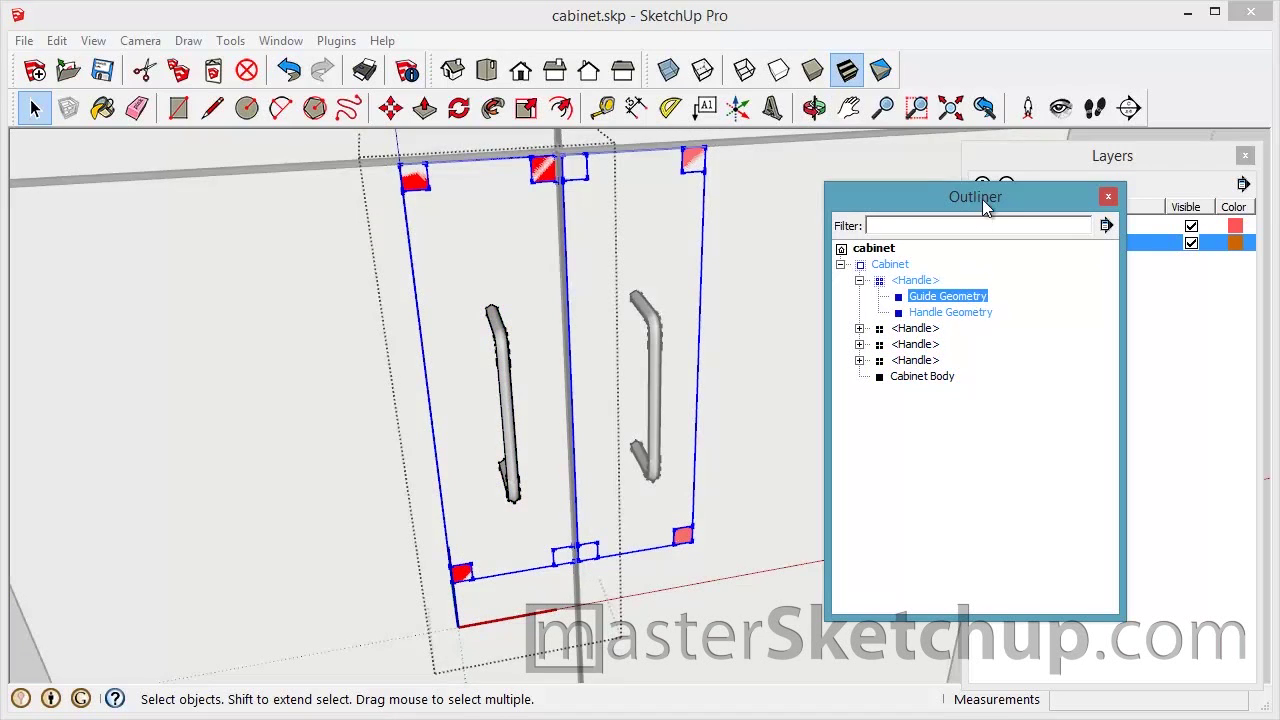
pyautogui.moveTo(1003, 198); pyautogui.dragTo(1147, 286)
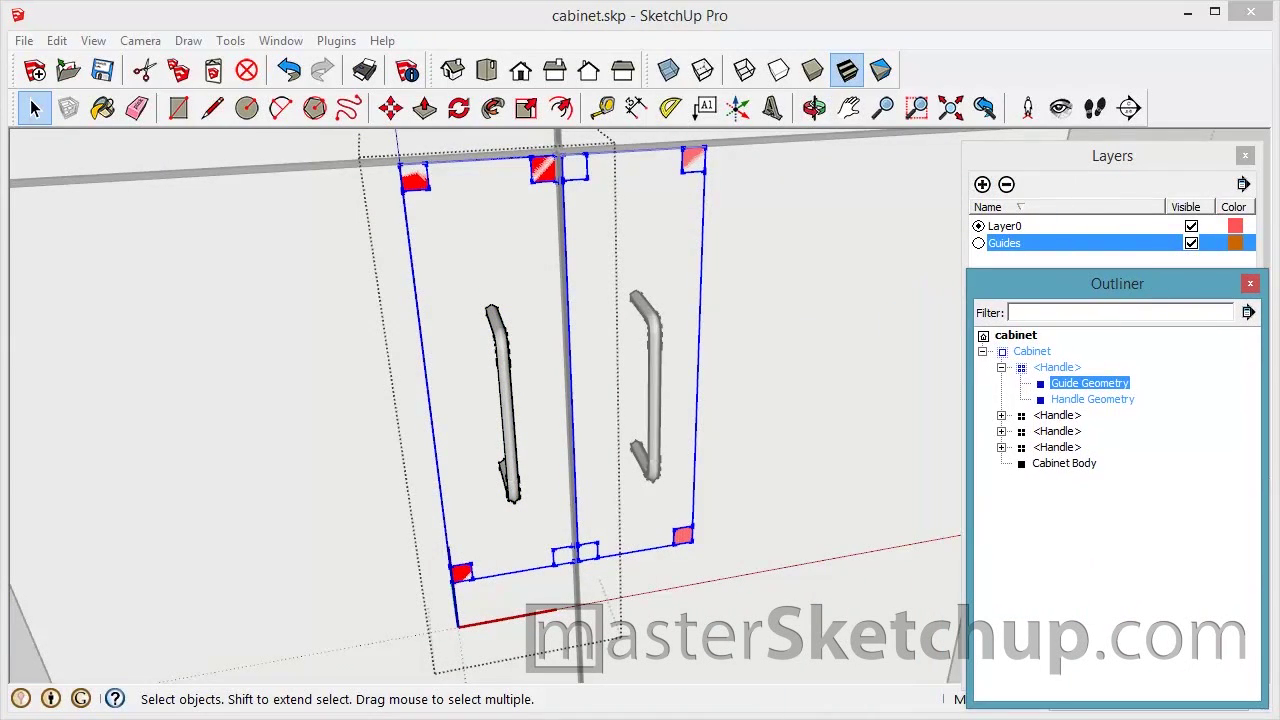
pyautogui.moveTo(958, 18); pyautogui.dragTo(815, 179)
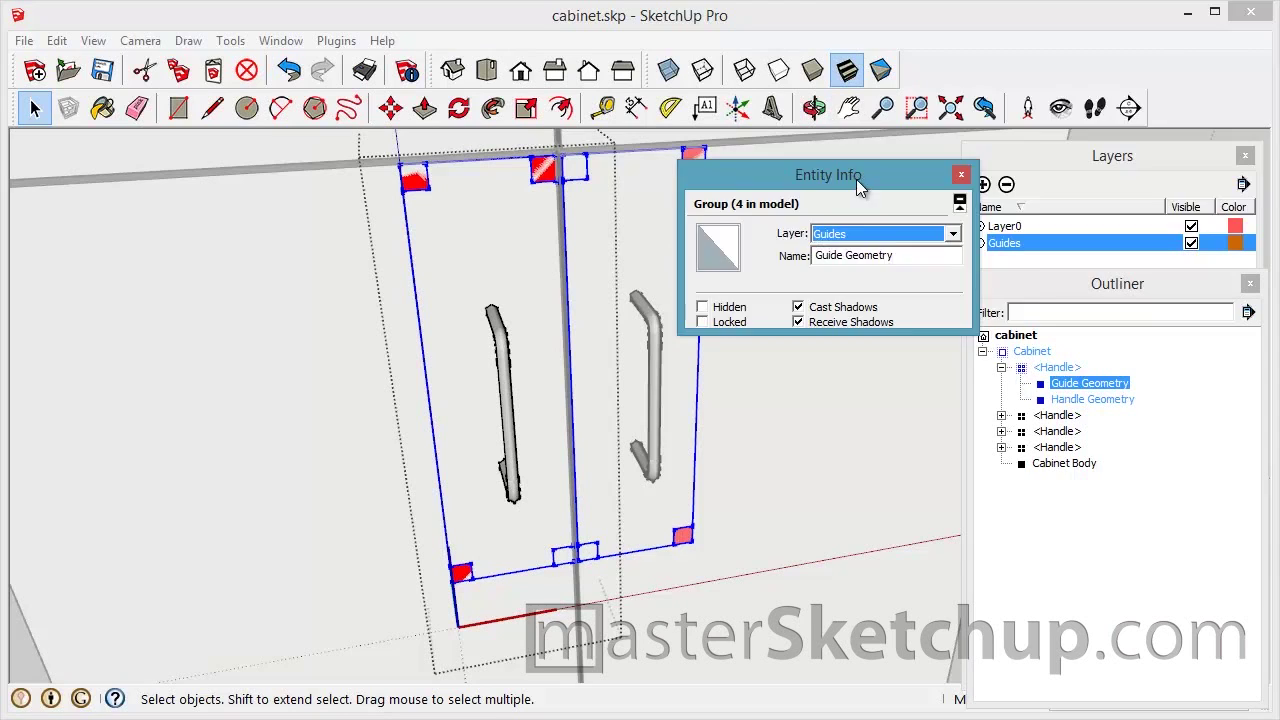
pyautogui.moveTo(858, 188); pyautogui.dragTo(1279, 40)
# Toggle the Guides layer off to view handles without guides, then back on.
pyautogui.click(1191, 244)
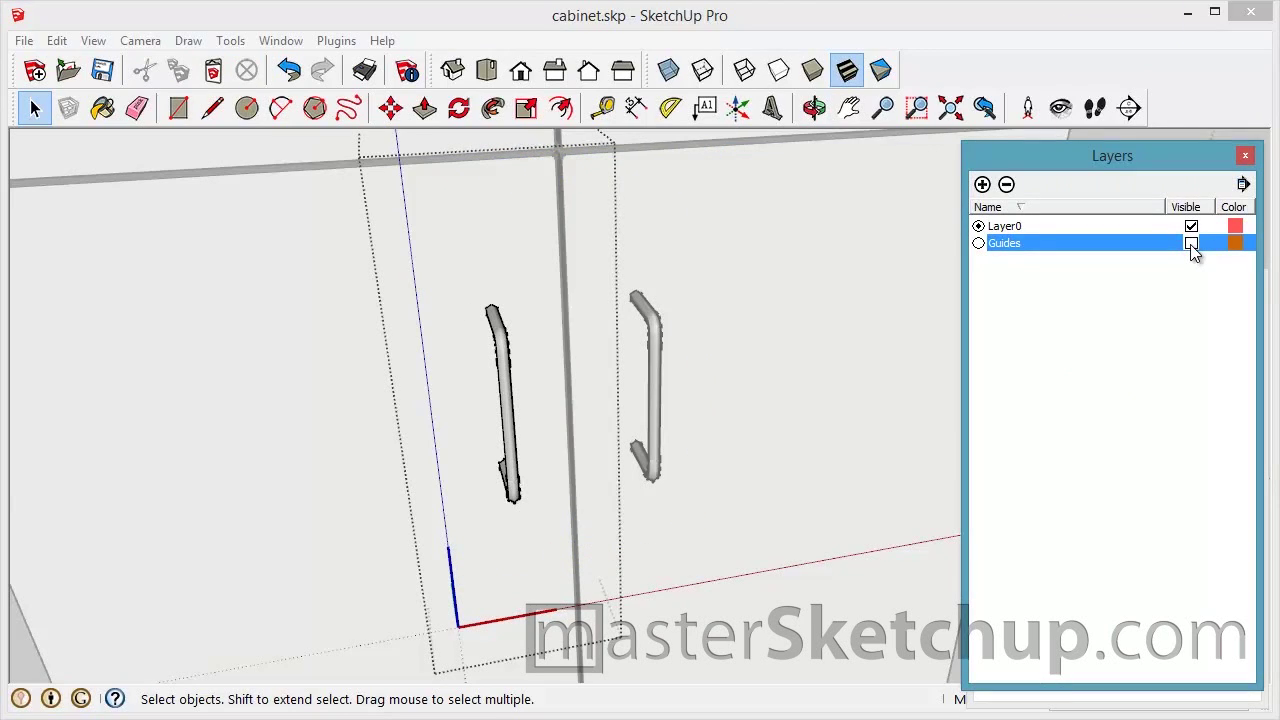
pyautogui.click(1191, 244)
pyautogui.click(1193, 160)
pyautogui.moveTo(1126, 284); pyautogui.dragTo(1101, 233)
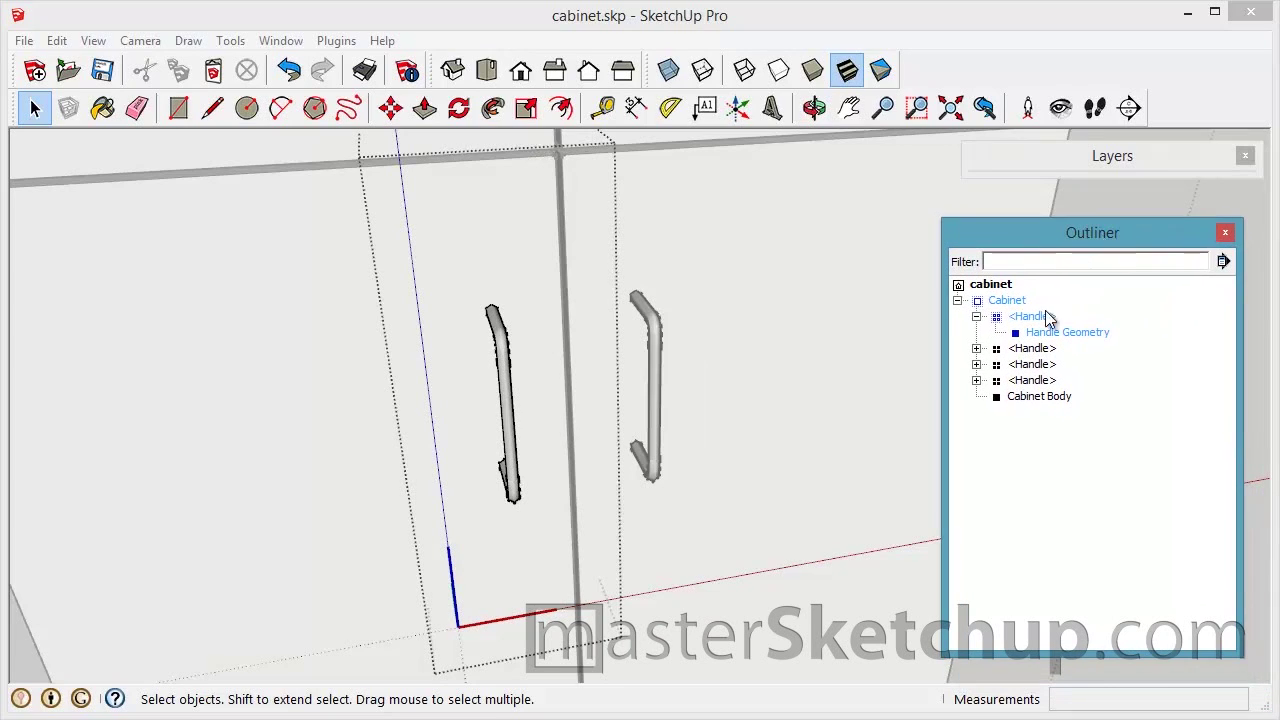
pyautogui.click(1030, 316)
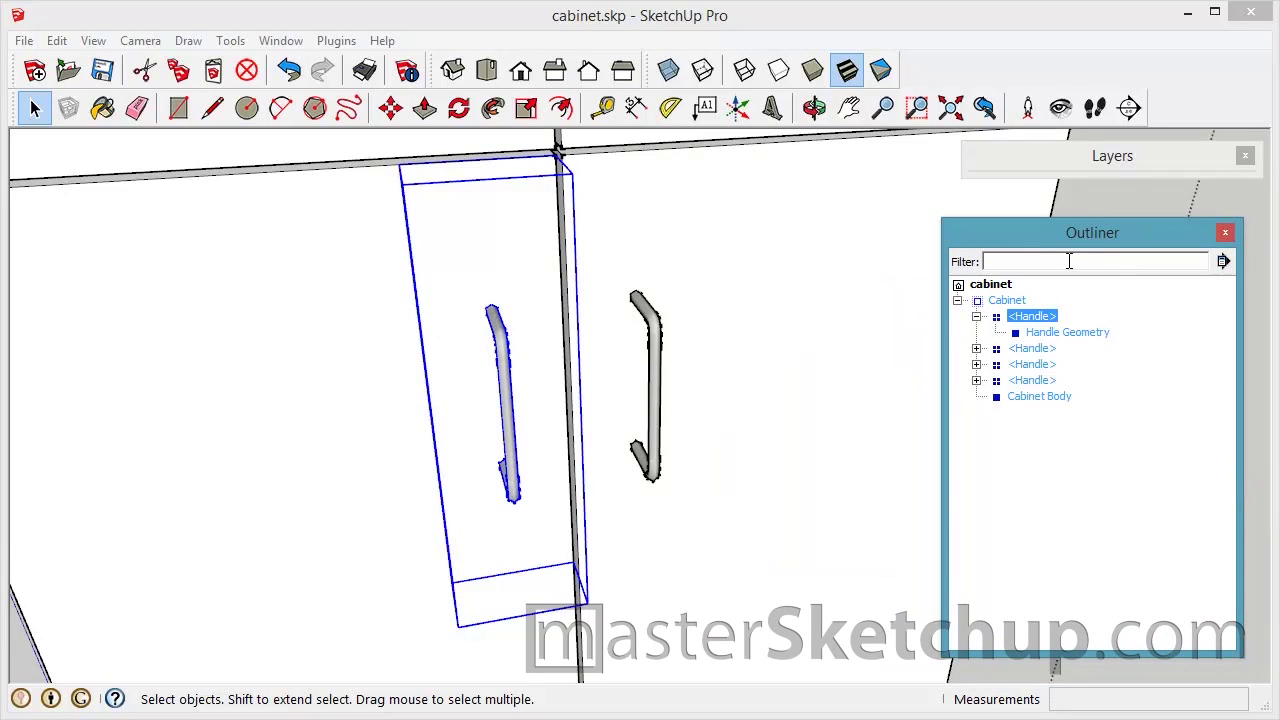
pyautogui.click(1104, 165)
pyautogui.click(1191, 243)
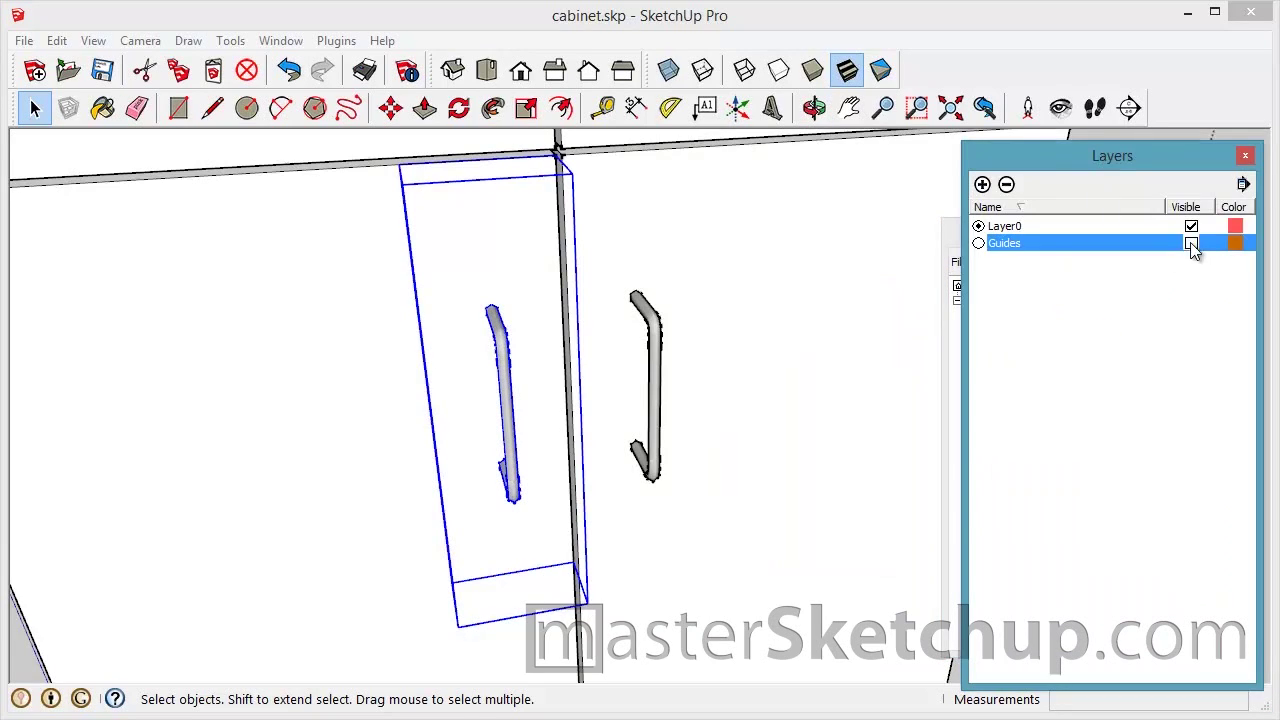
pyautogui.click(1186, 160)
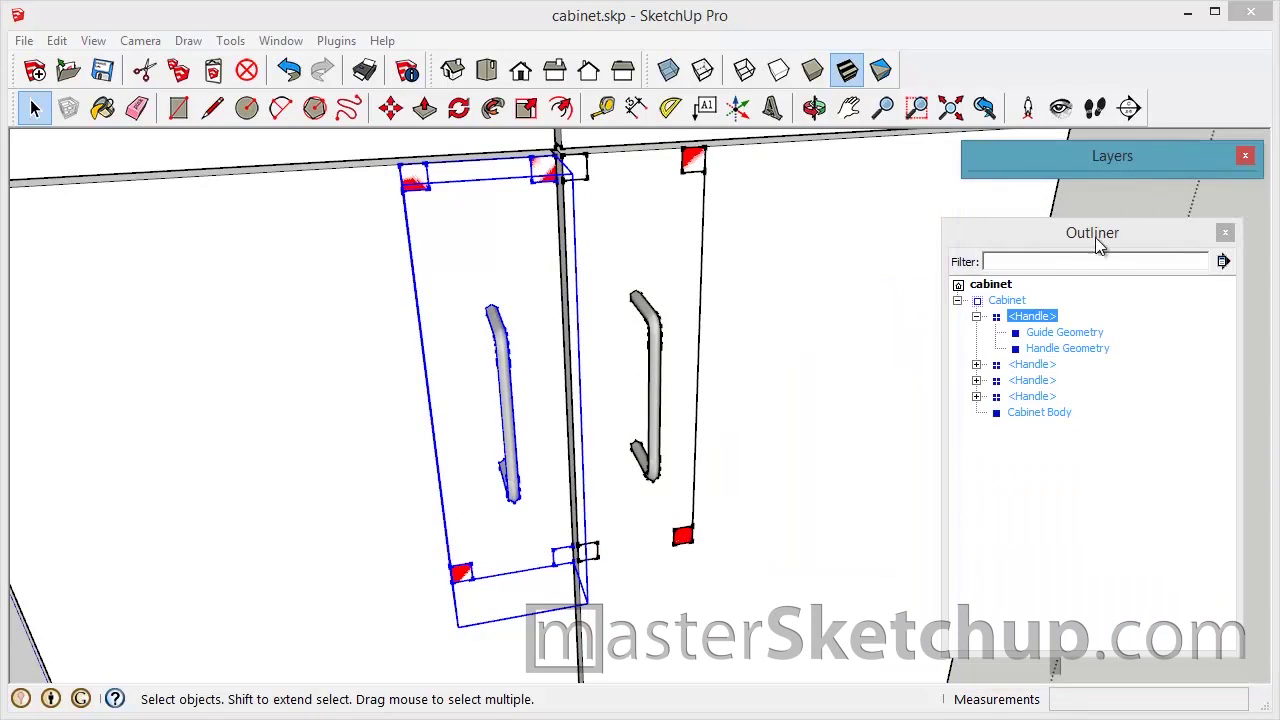
# Inspect the first Handle's Guide Geometry and Handle Geometry, collapse it, and view the whole cabinet.
pyautogui.click(1052, 334)
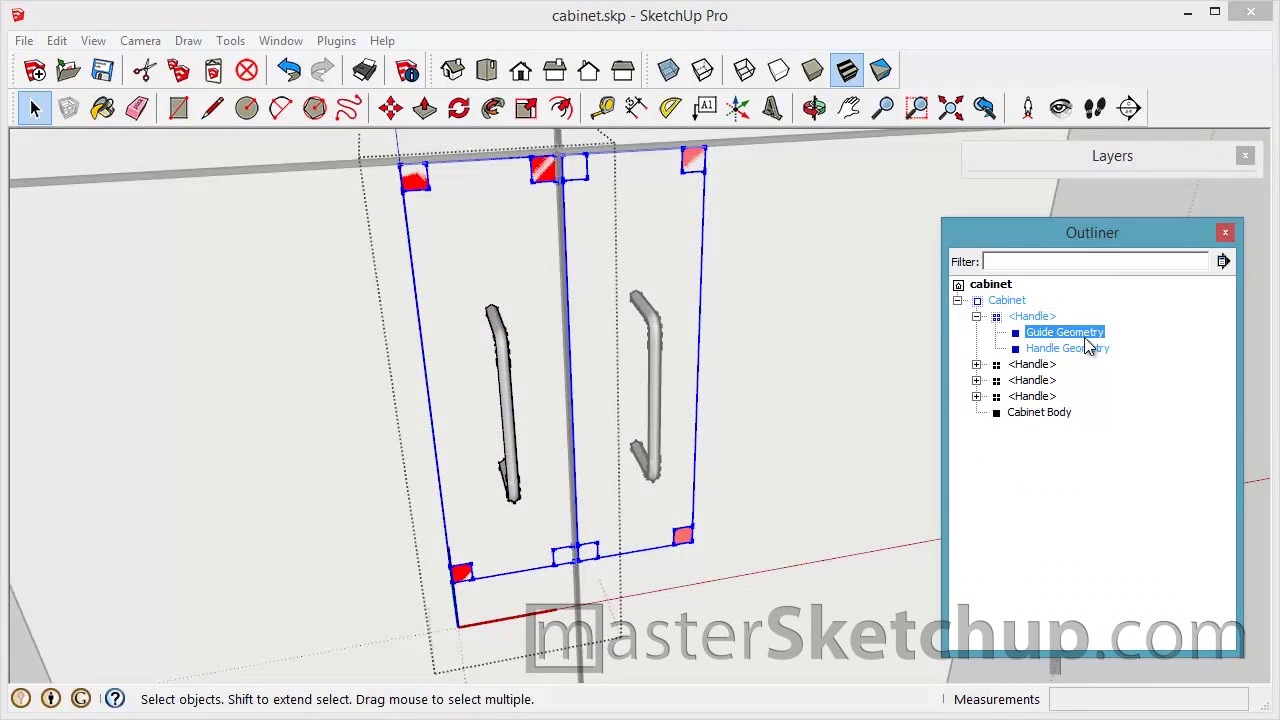
pyautogui.click(1090, 349)
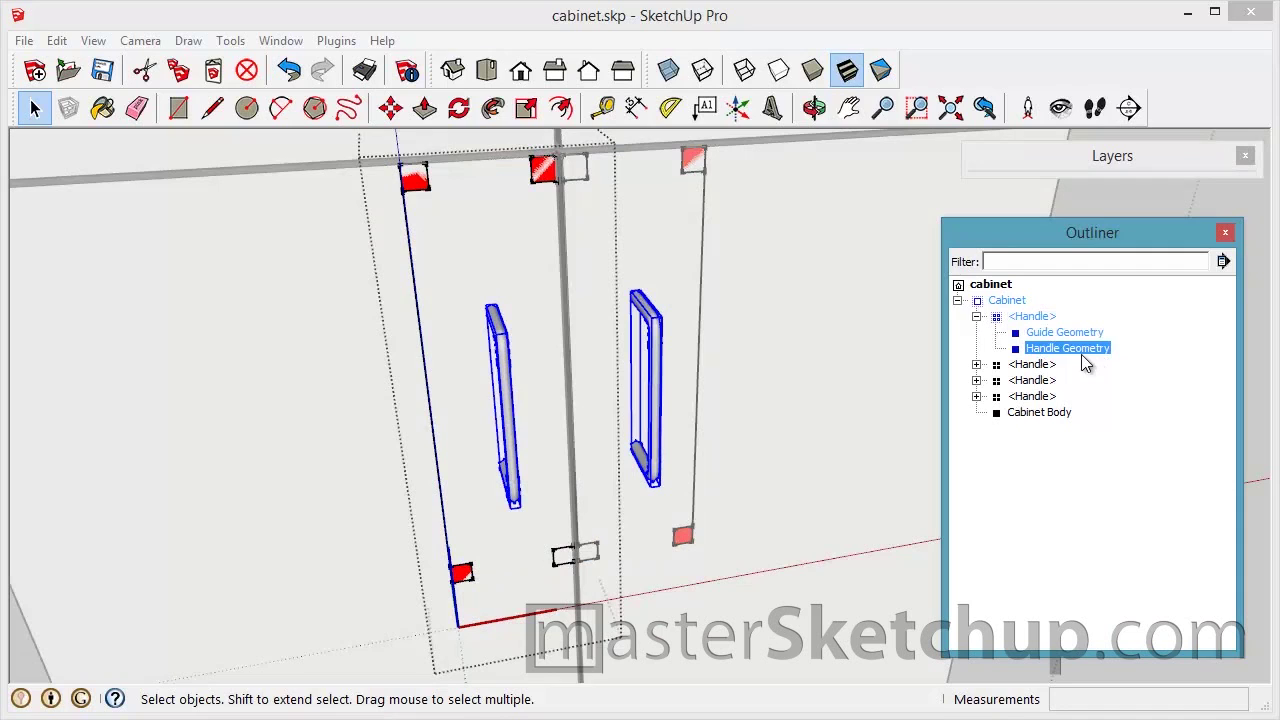
pyautogui.click(1024, 317)
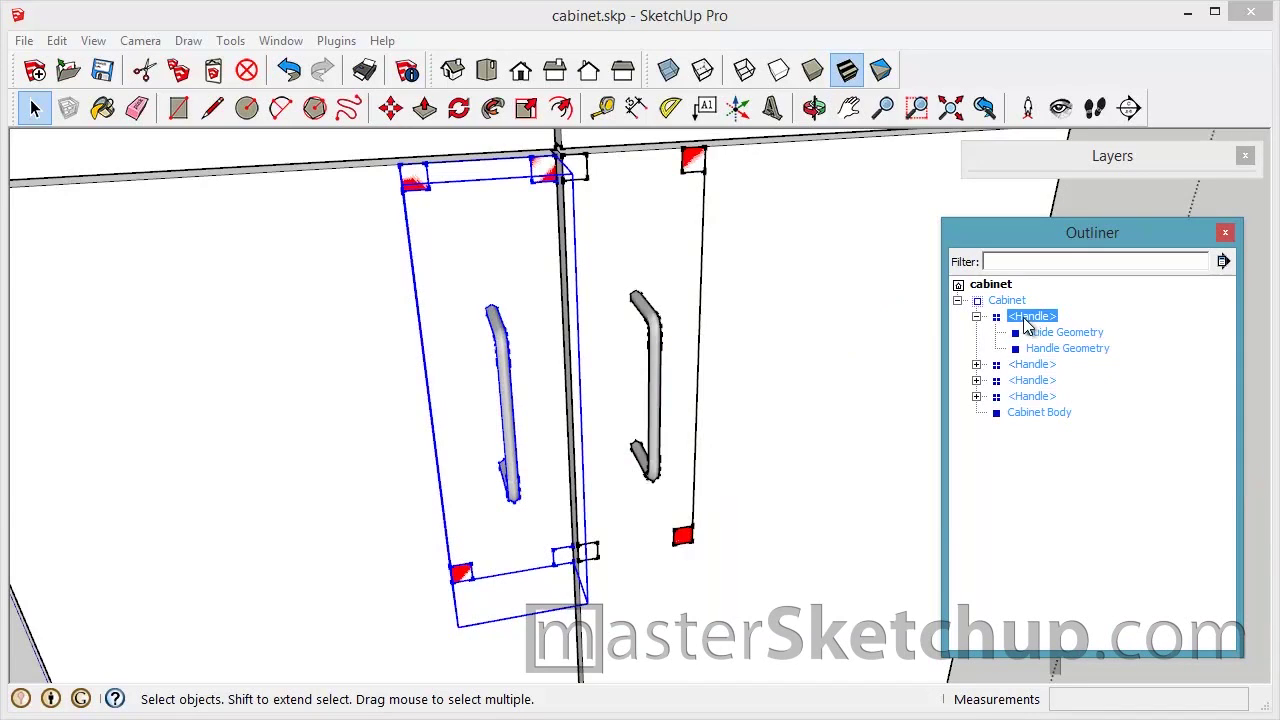
pyautogui.click(976, 316)
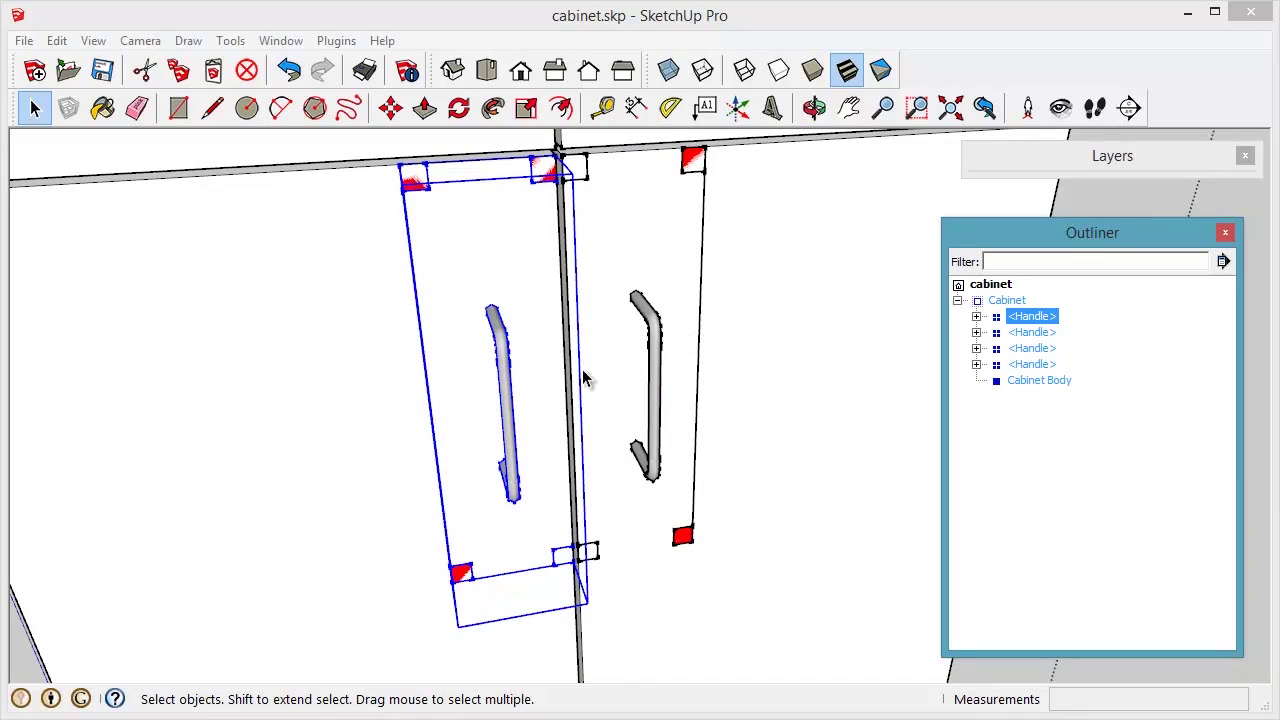
pyautogui.scroll(-3, 508, 394)
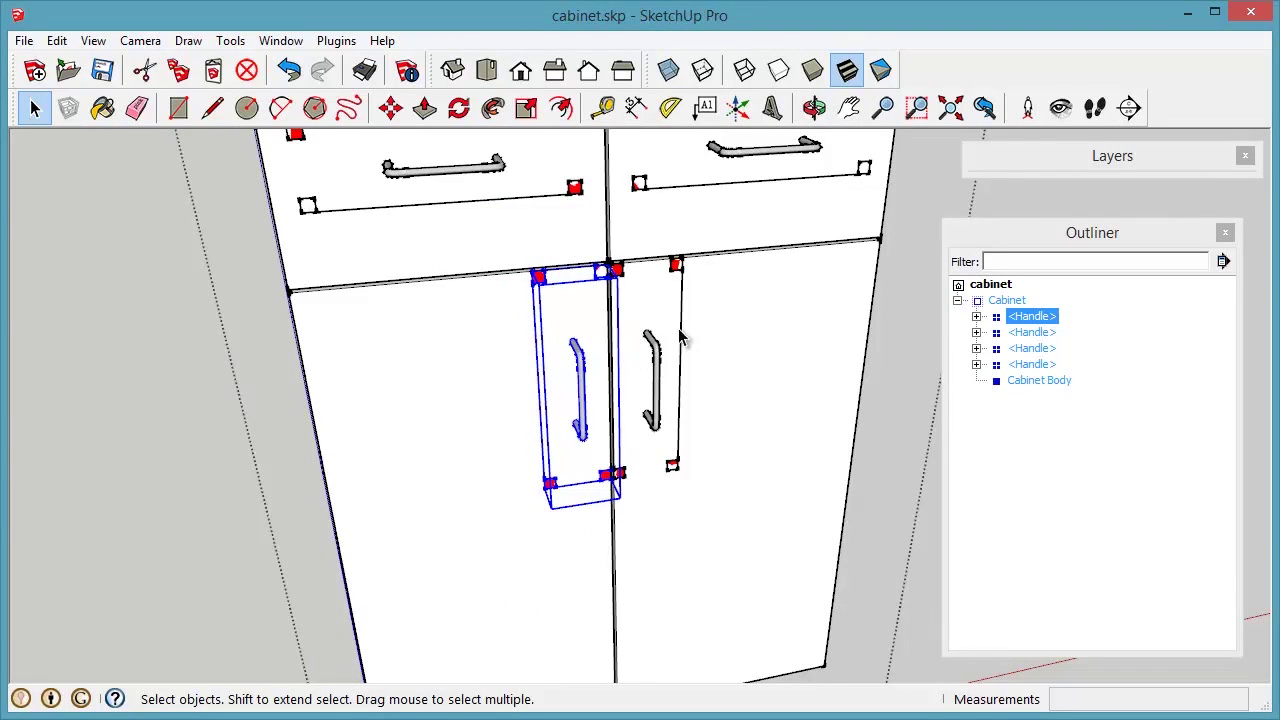
pyautogui.moveTo(680, 337); pyautogui.dragTo(705, 390, button='middle')
pyautogui.scroll(-3, 705, 390)
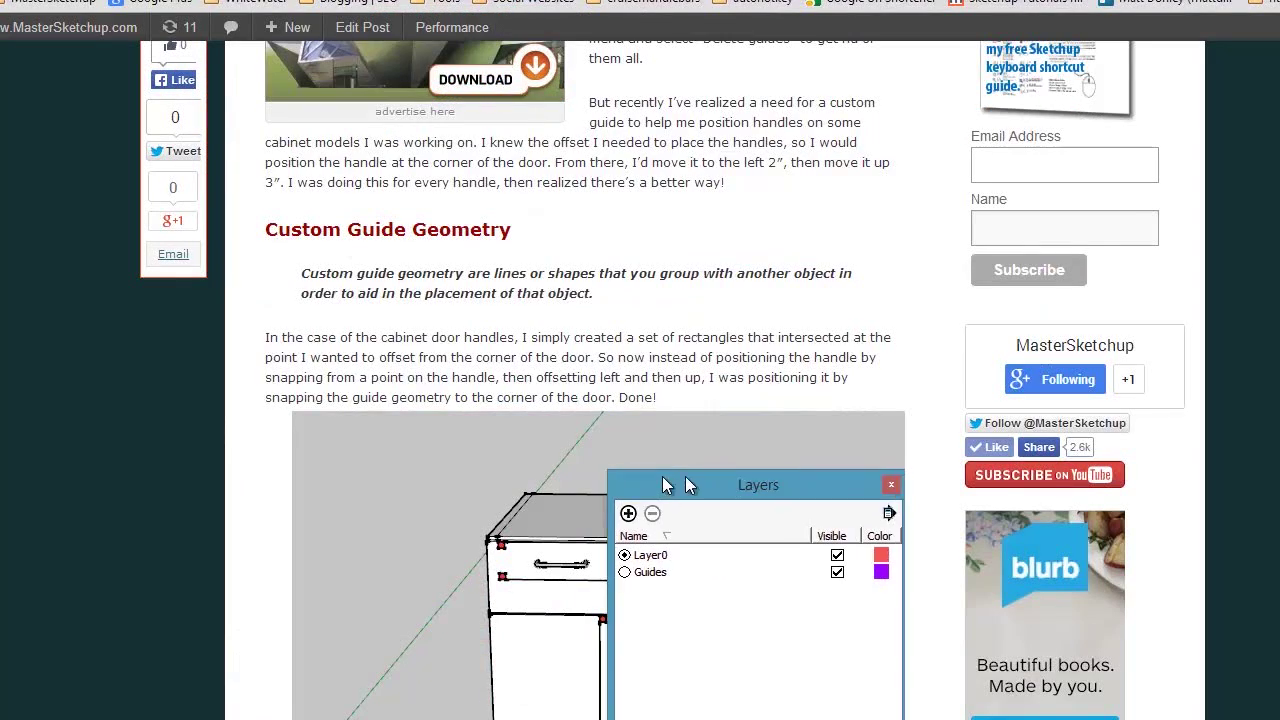
# Scroll the blog post down to the Custom Guide Geometry section and its door-handle animation.
pyautogui.scroll(4, 580, 400)
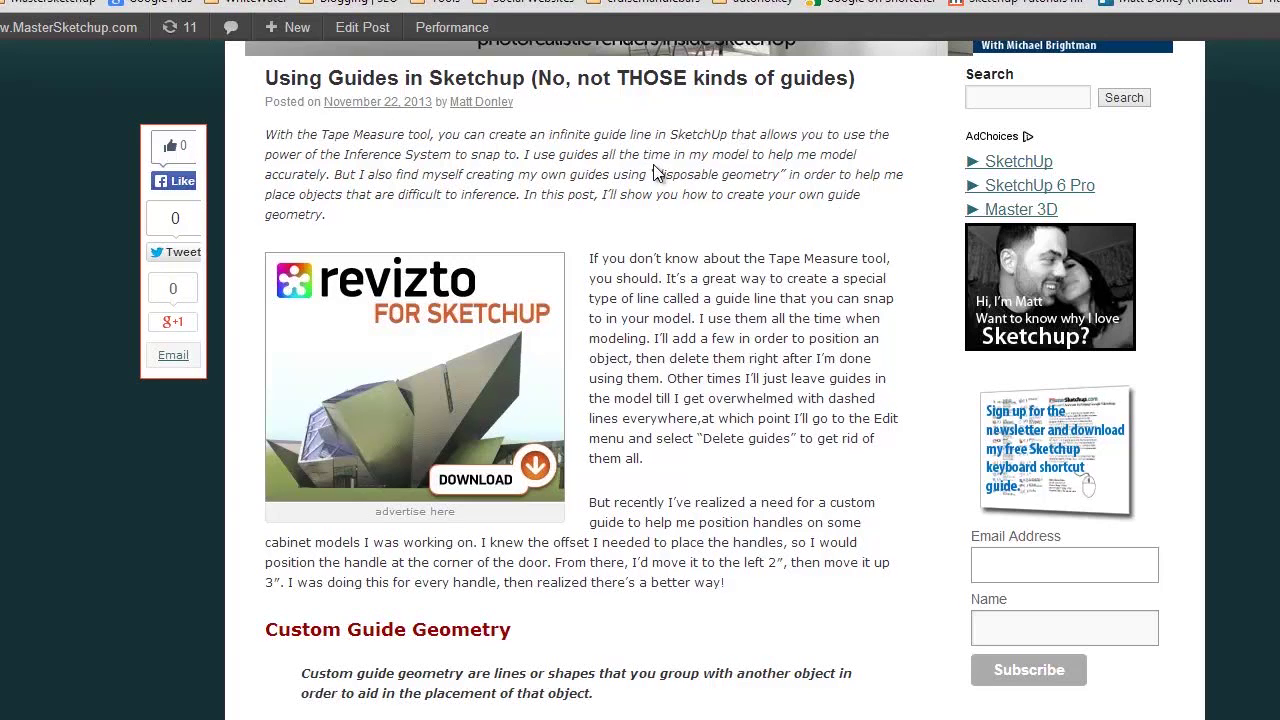
pyautogui.scroll(-7, 655, 172)
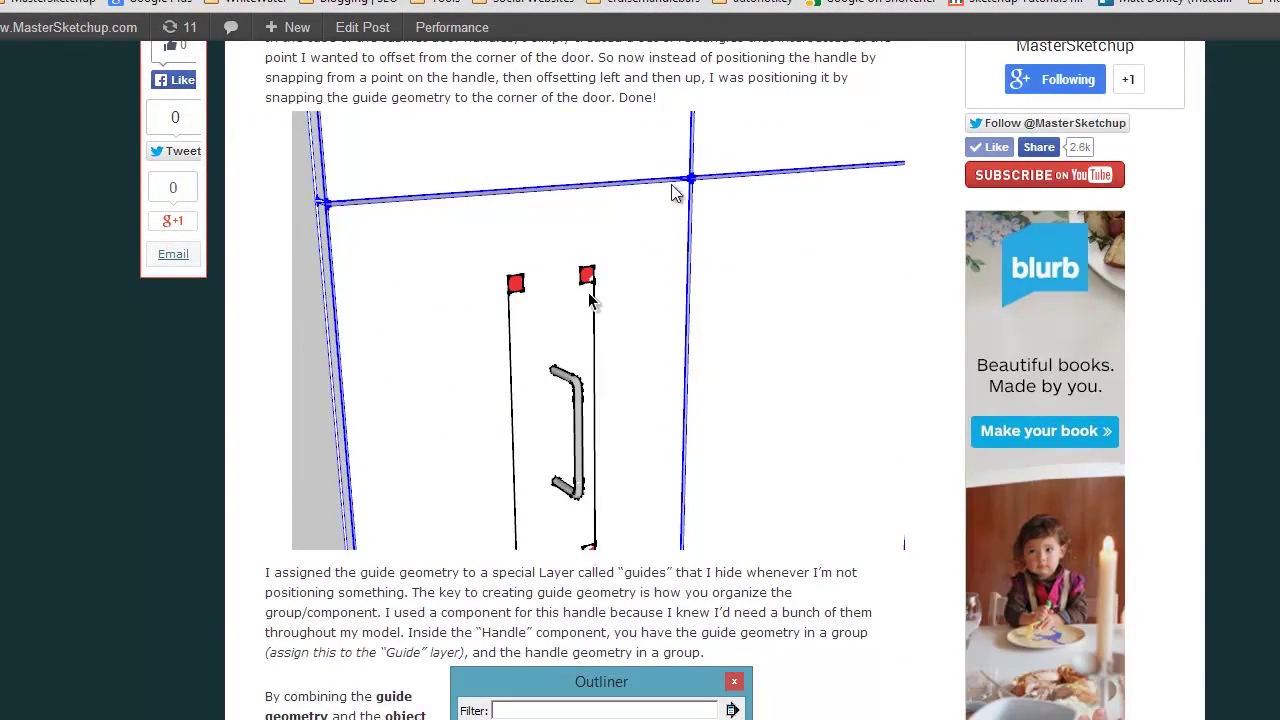
pyautogui.scroll(2, 758, 460)
pyautogui.scroll(-1, 765, 480)
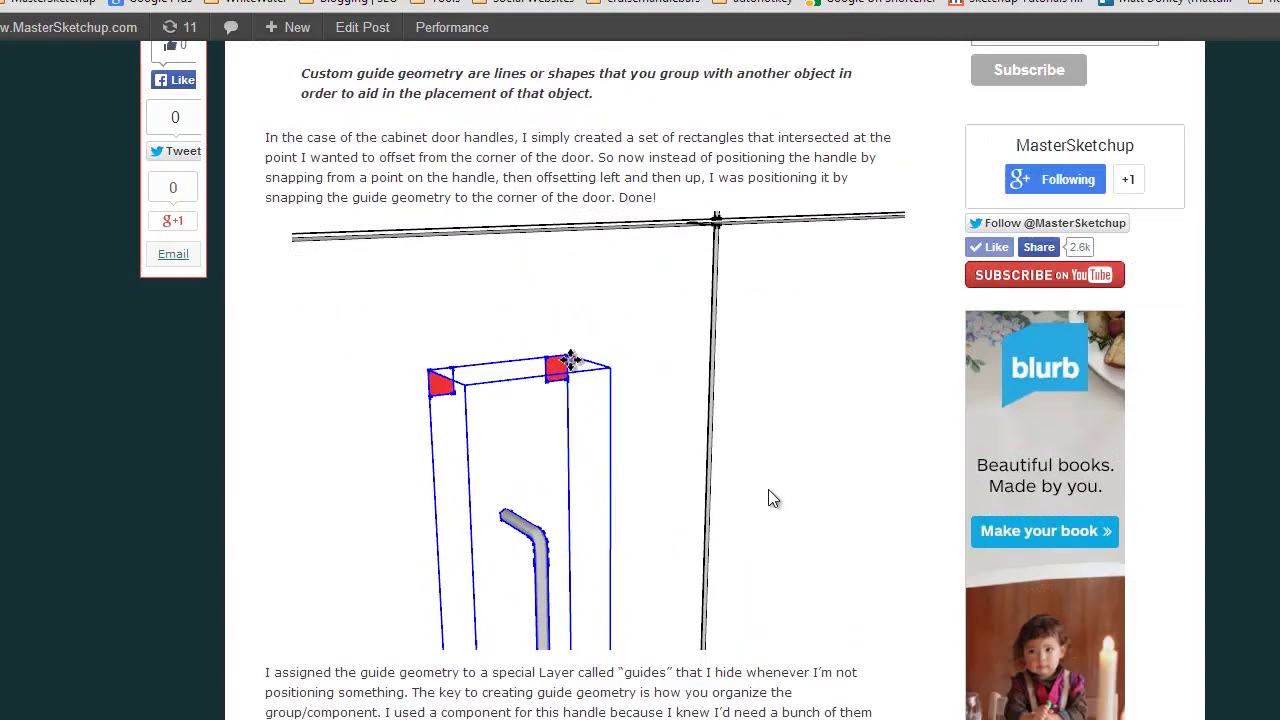
pyautogui.scroll(-1, 768, 497)
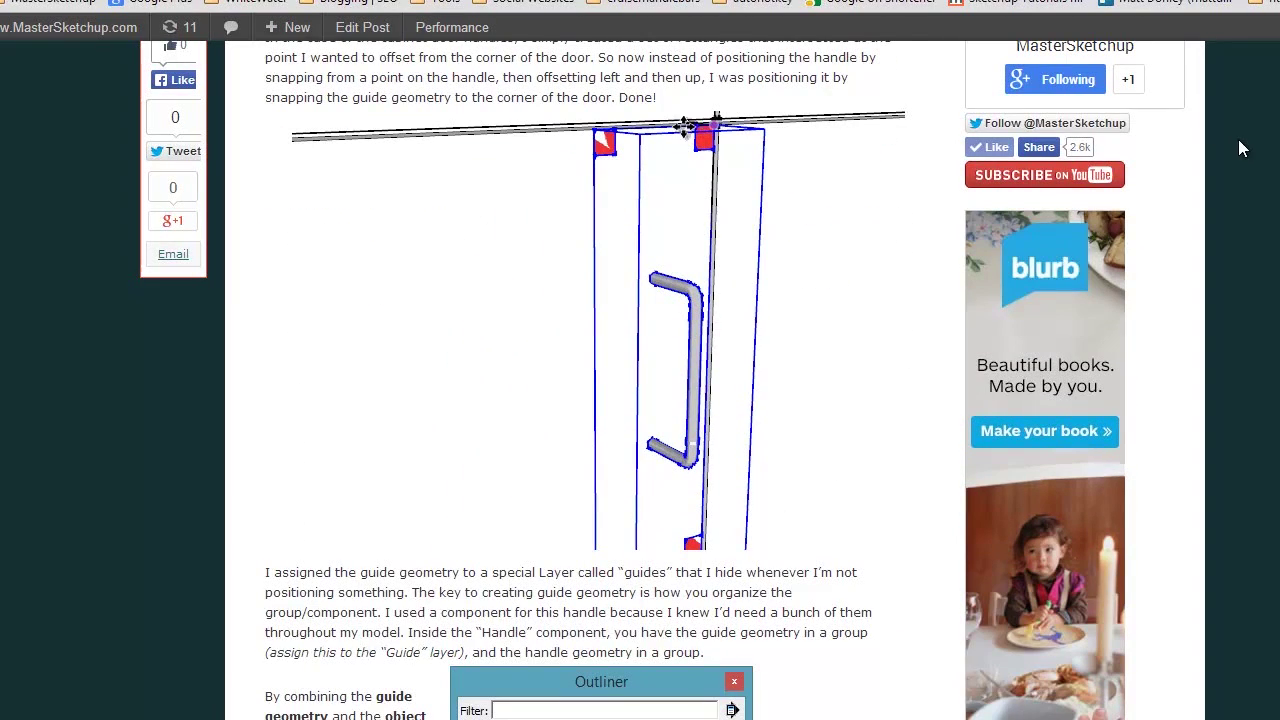